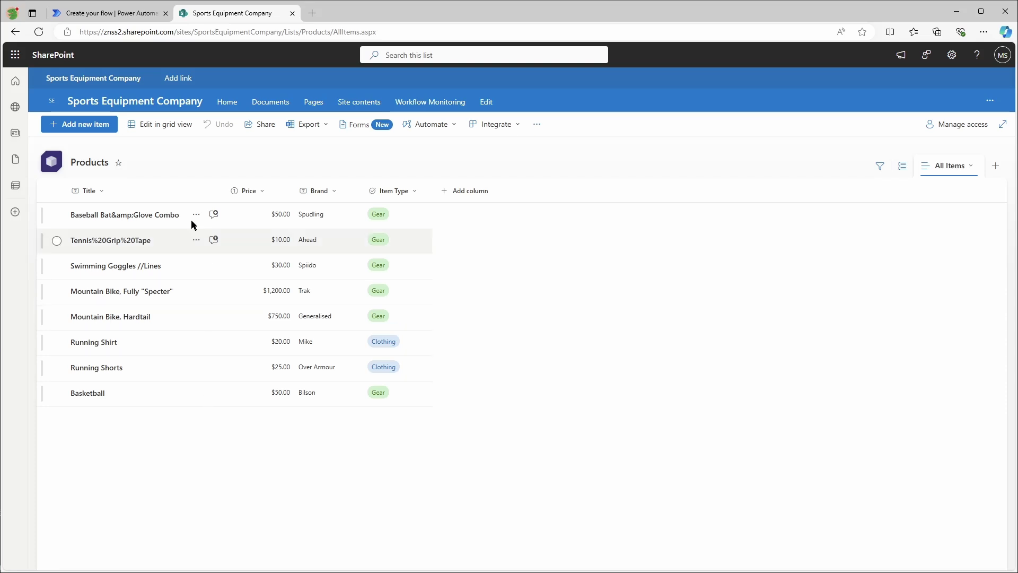
- Create the instant cloud flow 'change csv delimiter v2' with a Manually trigger a flow trigger
left_click(114, 16)
left_click(351, 168)
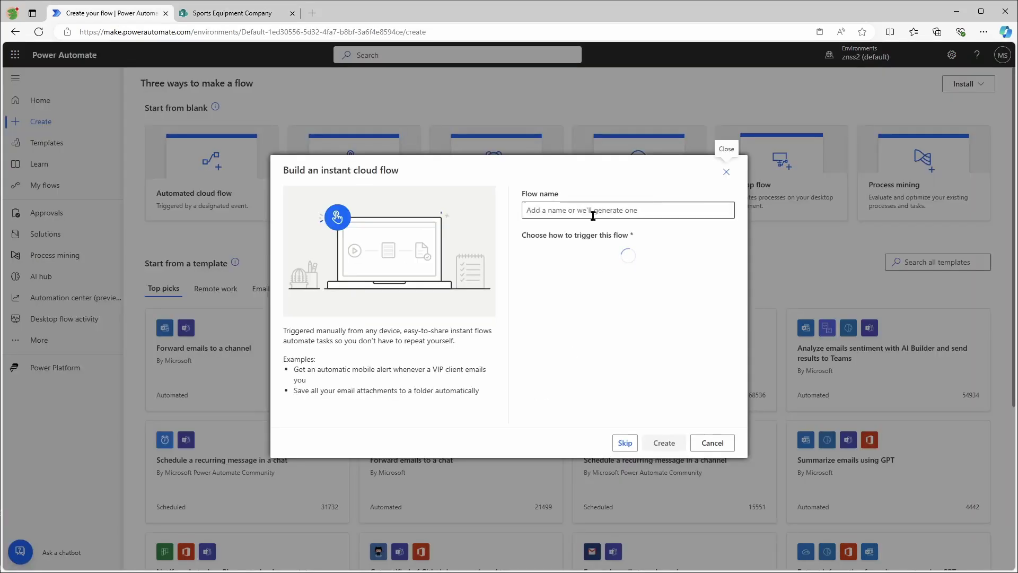
type("change csv delimiter v2")
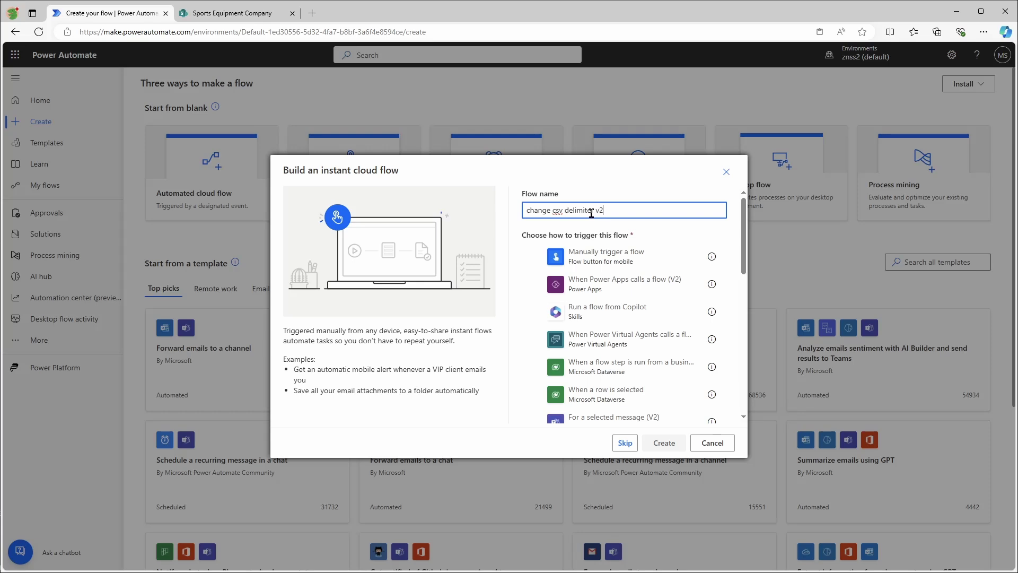
left_click(605, 256)
left_click(663, 443)
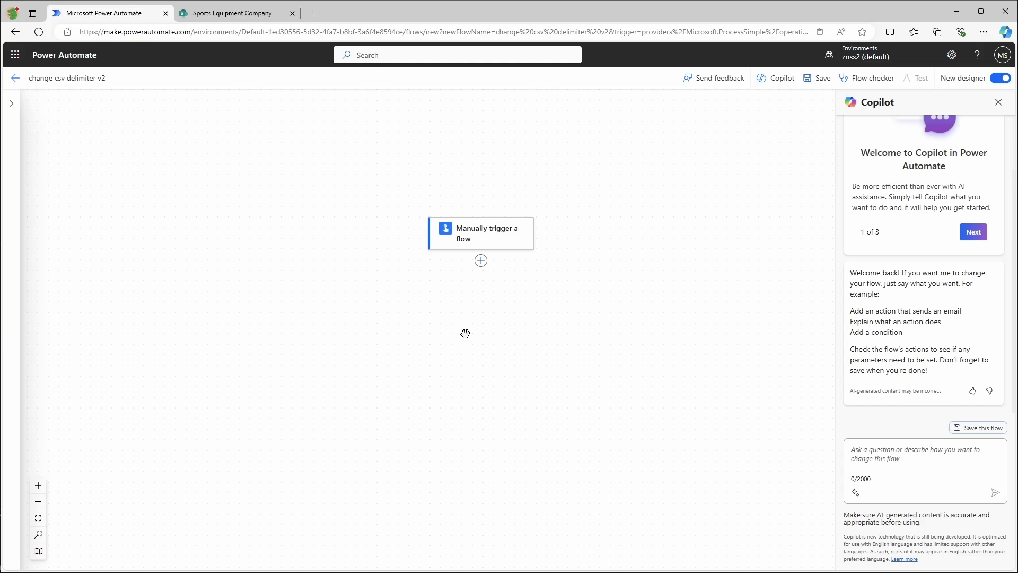
- Add an Initialize variable step oldDelimiter, type String, with value ','
left_click(481, 262)
type("var")
left_click(69, 347)
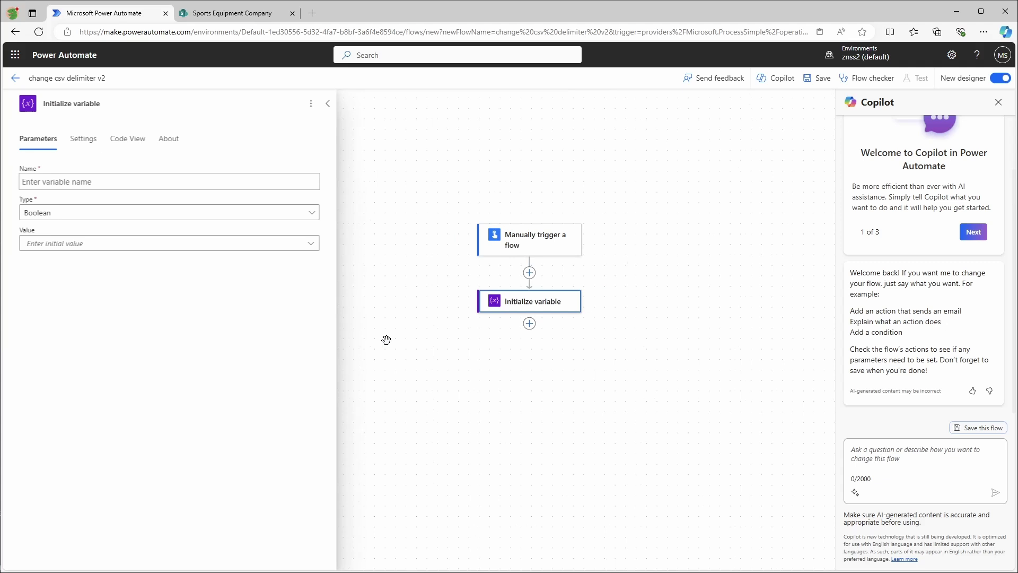
left_click(144, 103)
type("oldDelimiter")
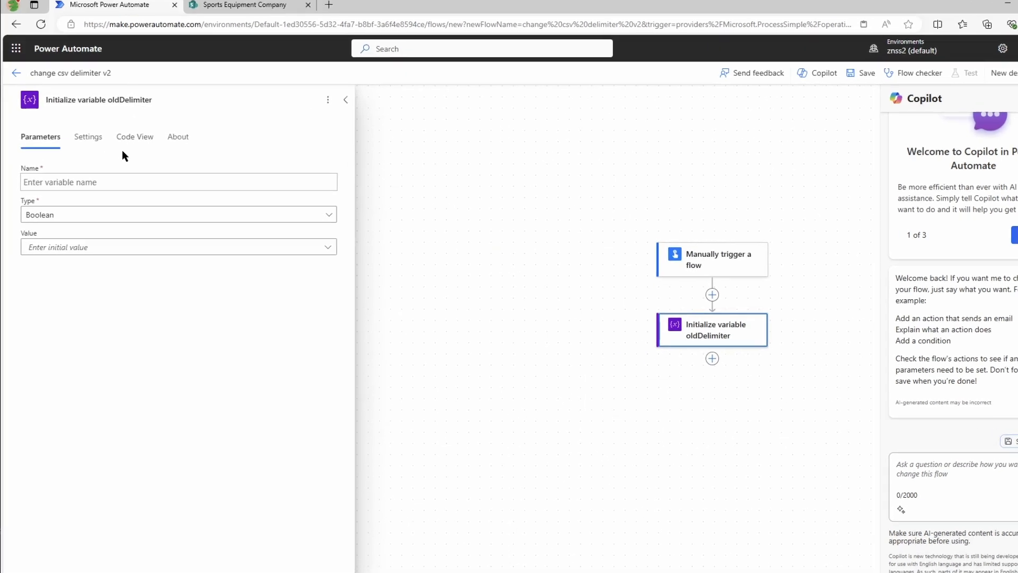
left_click(119, 182)
type("old")
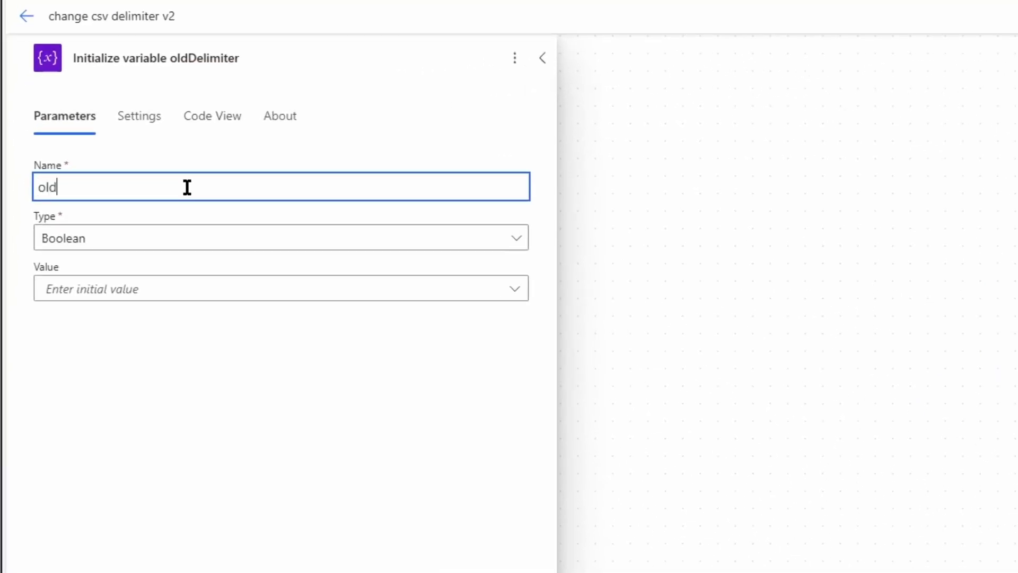
type("Delimiter")
left_click(137, 237)
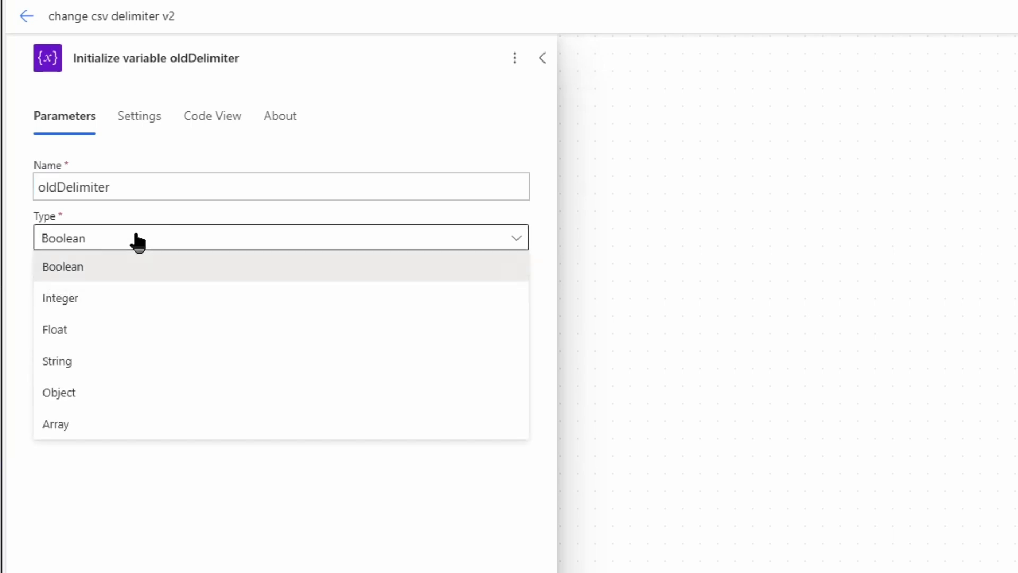
left_click(91, 371)
left_click(109, 295)
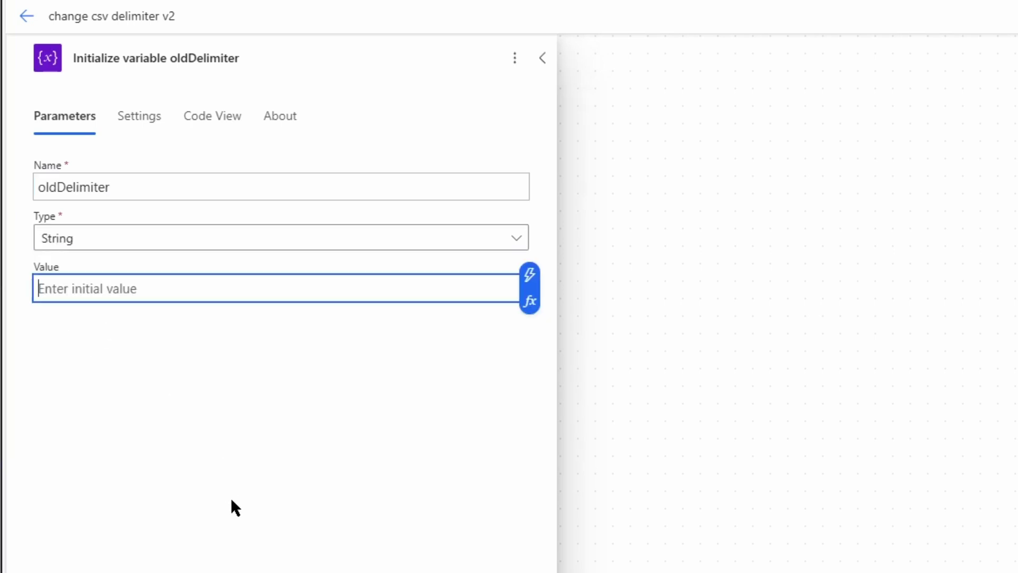
type(",")
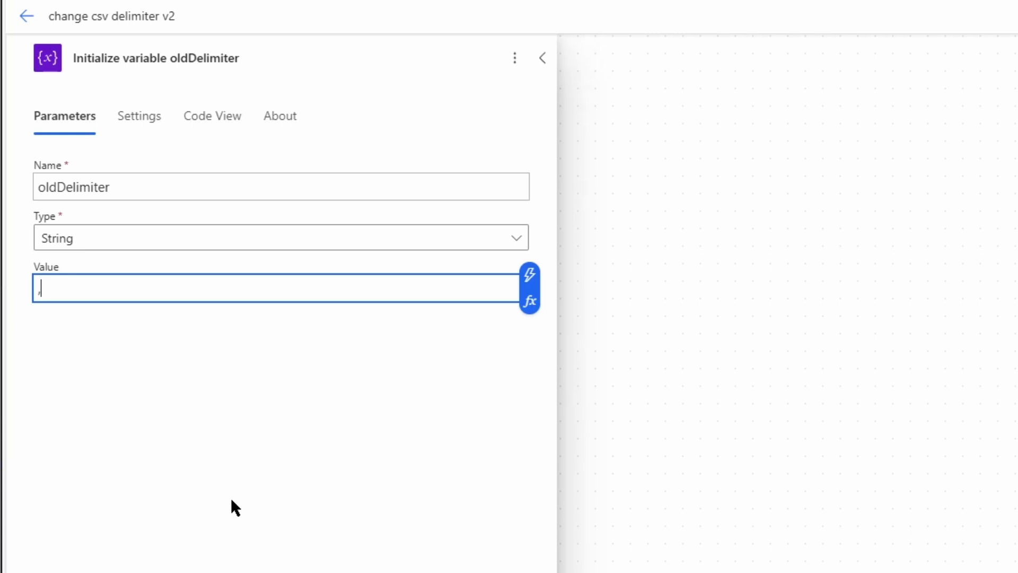
left_click(676, 351)
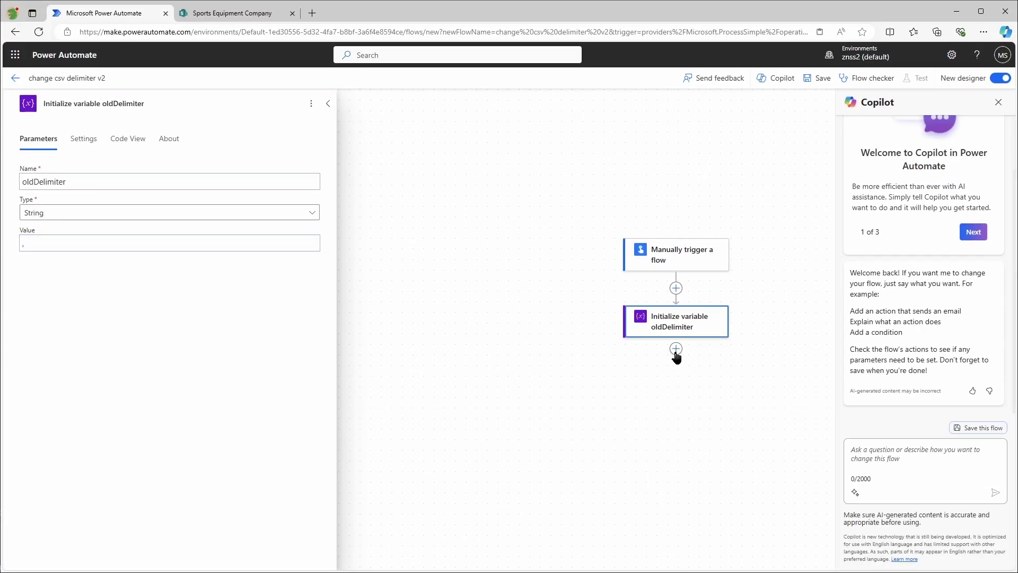
- Paste a copy of the oldDelimiter step below it and retitle the copy newDelimiter
right_click(679, 327)
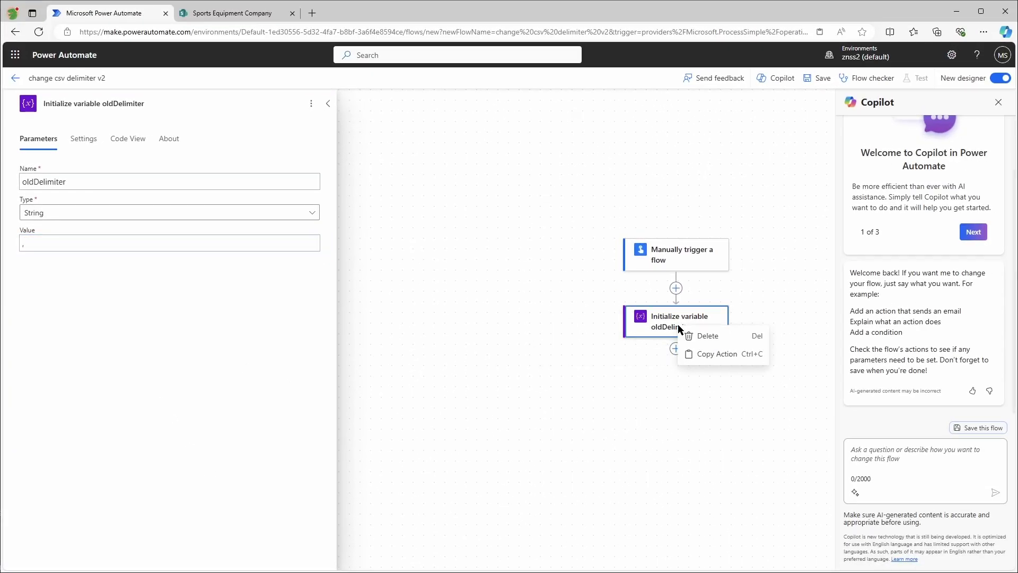
left_click(710, 353)
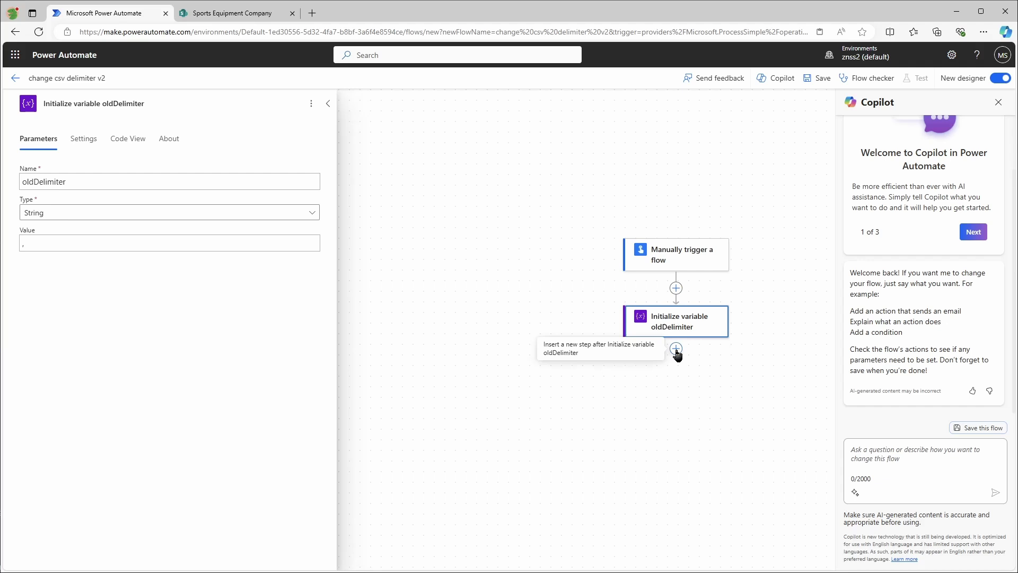
left_click(676, 349)
left_click(708, 359)
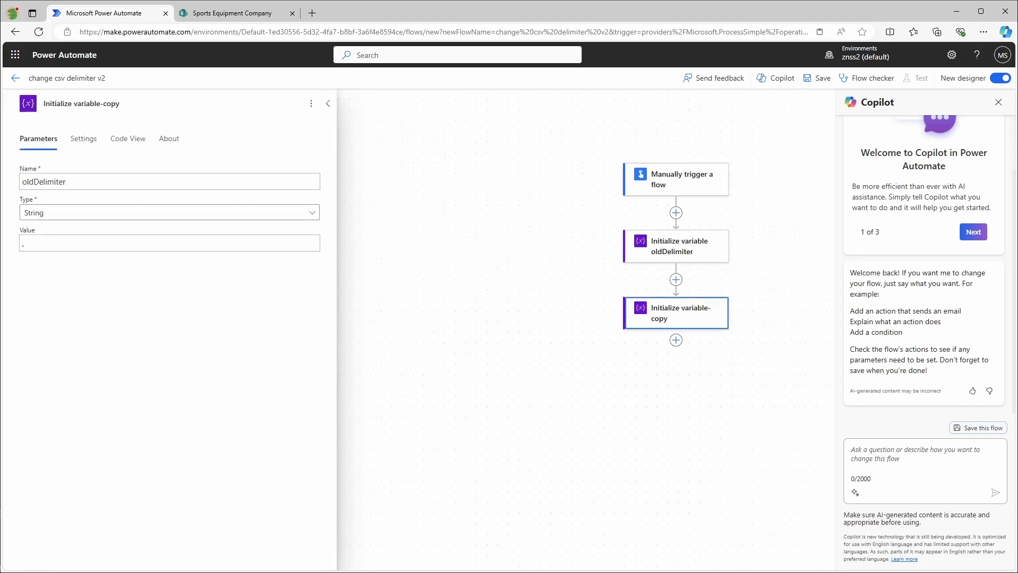
left_click(122, 103)
key("BackSpace")
key("BackSpace")
key("BackSpace")
key("BackSpace")
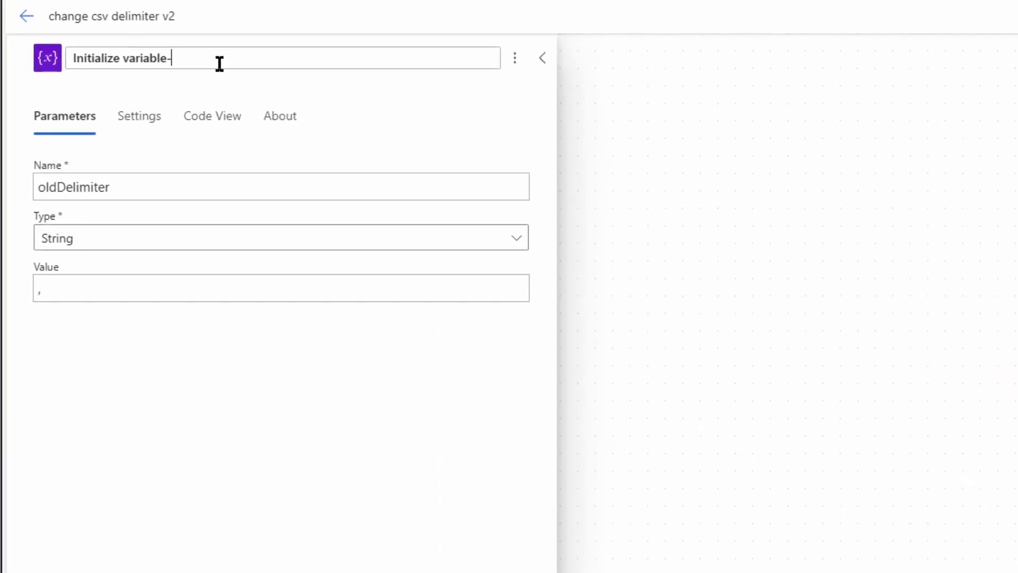
key("BackSpace")
type("newDelimiter")
key("Return")
- Change the copied variable's name to newDelimiter and clear its comma value
left_click(129, 180)
key("Home")
key("Delete")
key("Delete")
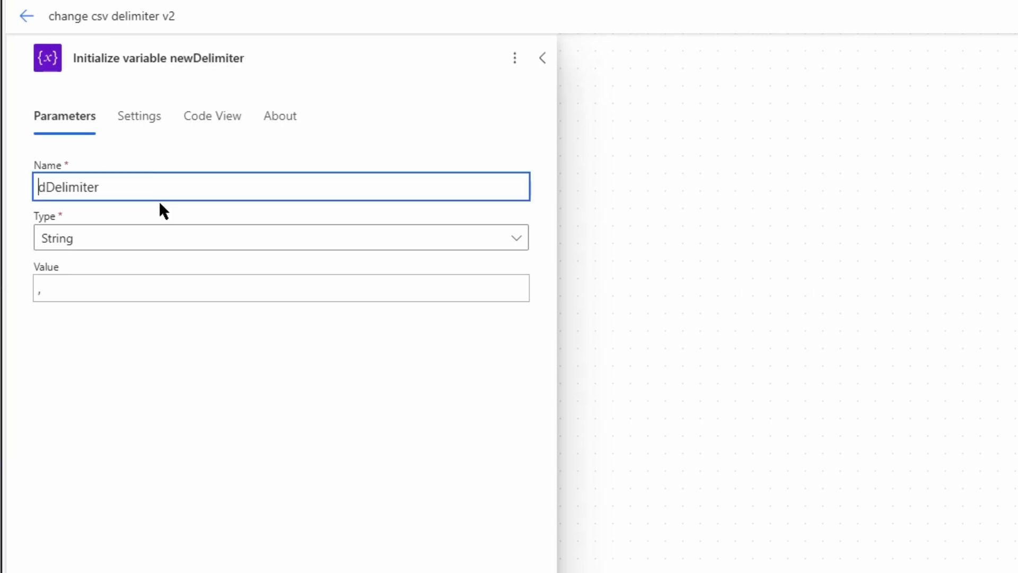
key("Delete")
type("new")
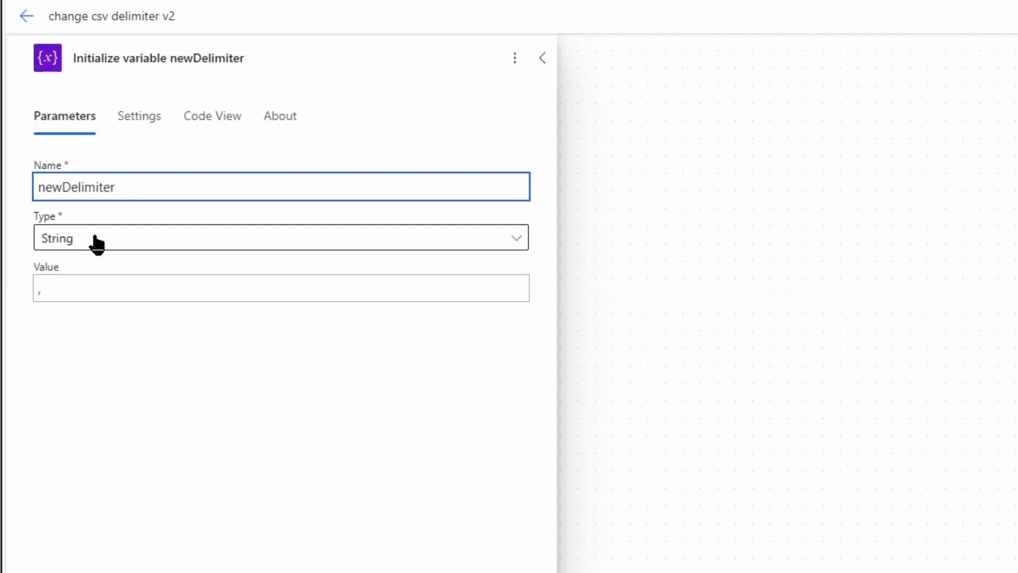
left_click(96, 295)
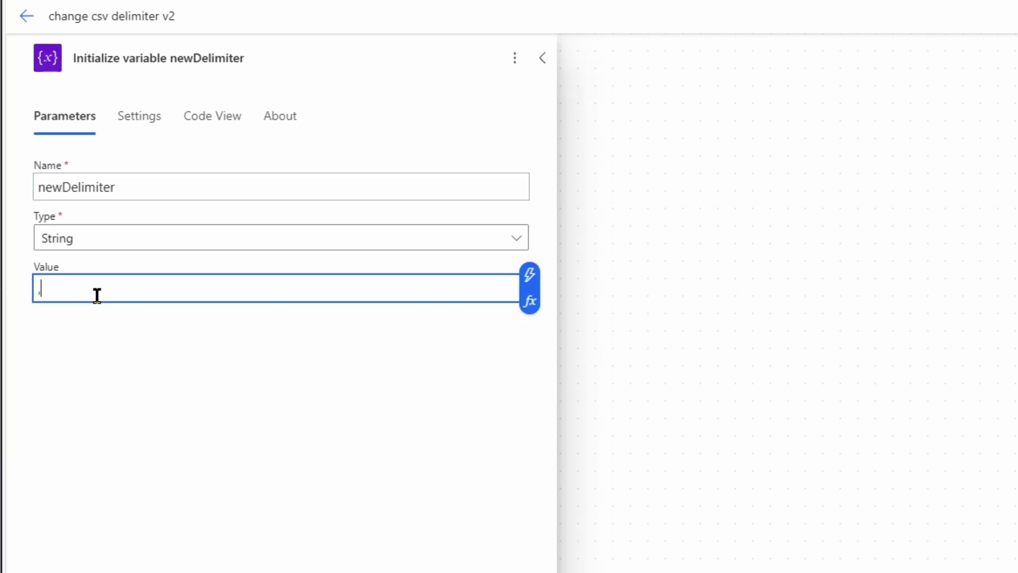
key("BackSpace")
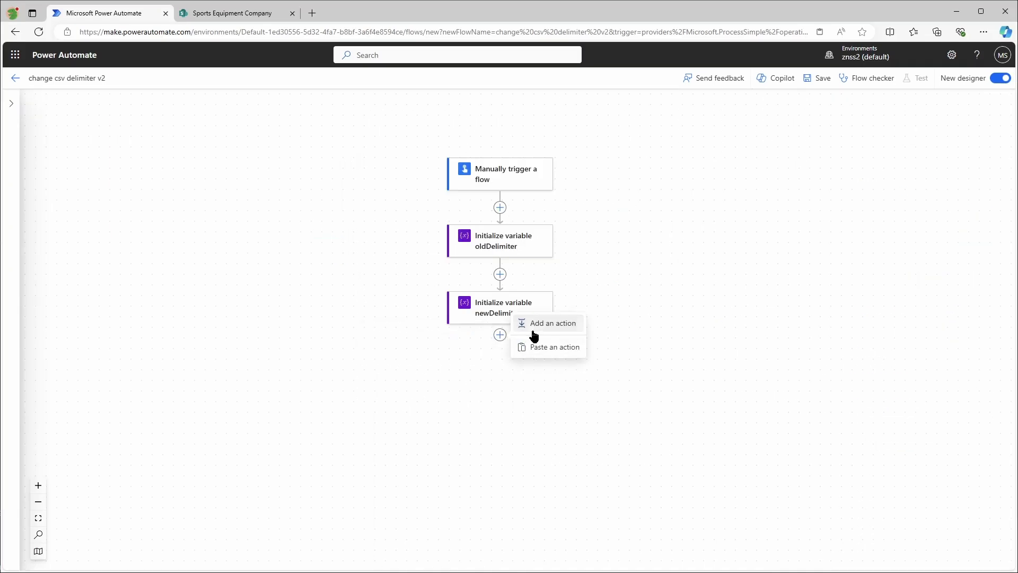
- Add a SharePoint Get items step reading the Products list on the Sports Equipment Company site
left_click(536, 324)
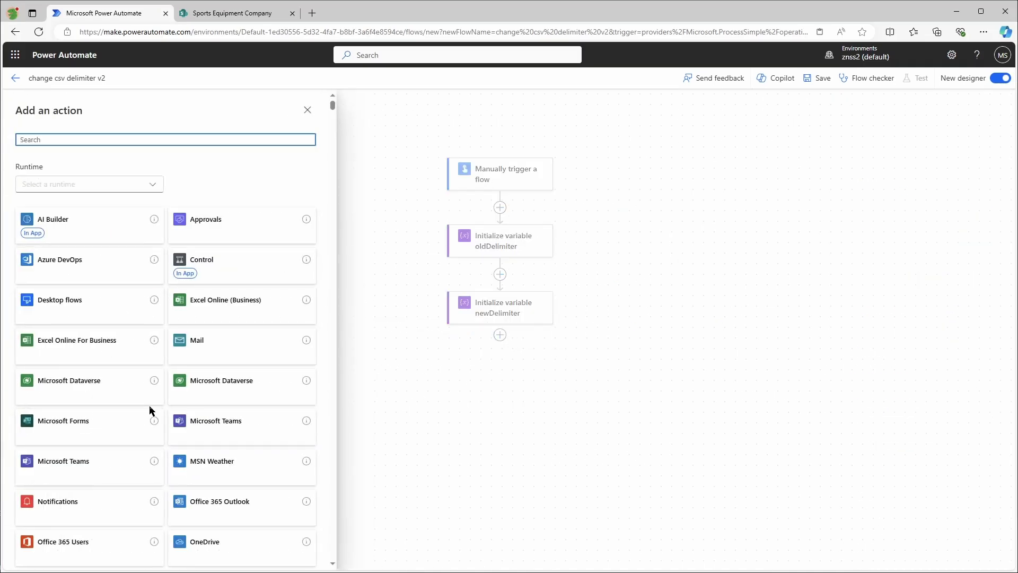
left_click(107, 137)
type("get items")
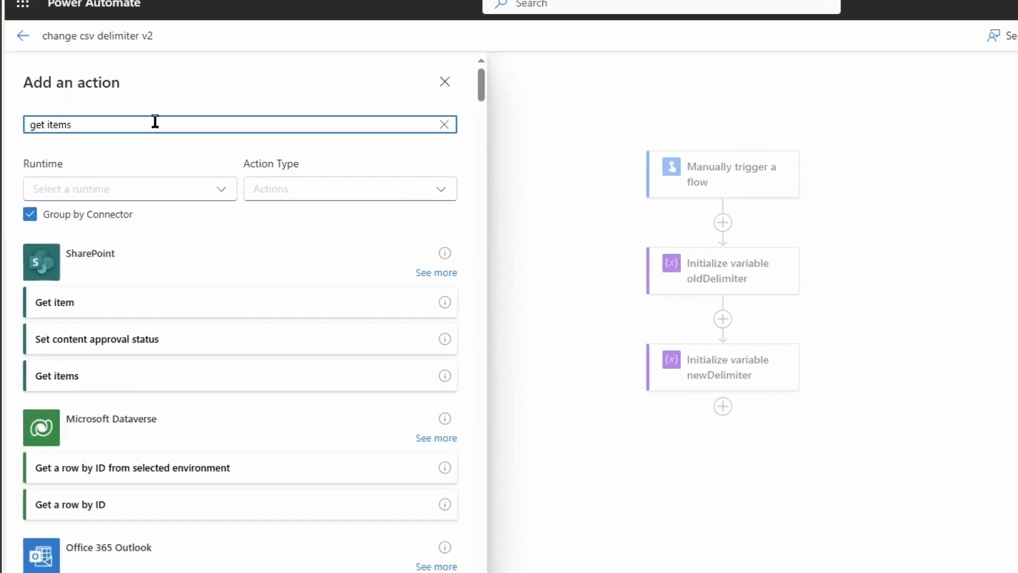
left_click(98, 320)
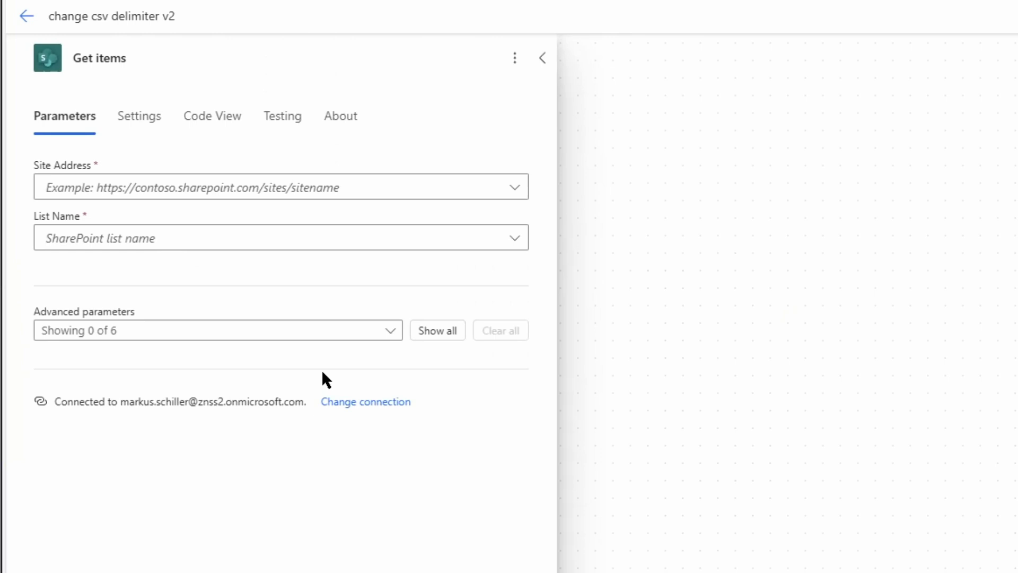
left_click(512, 189)
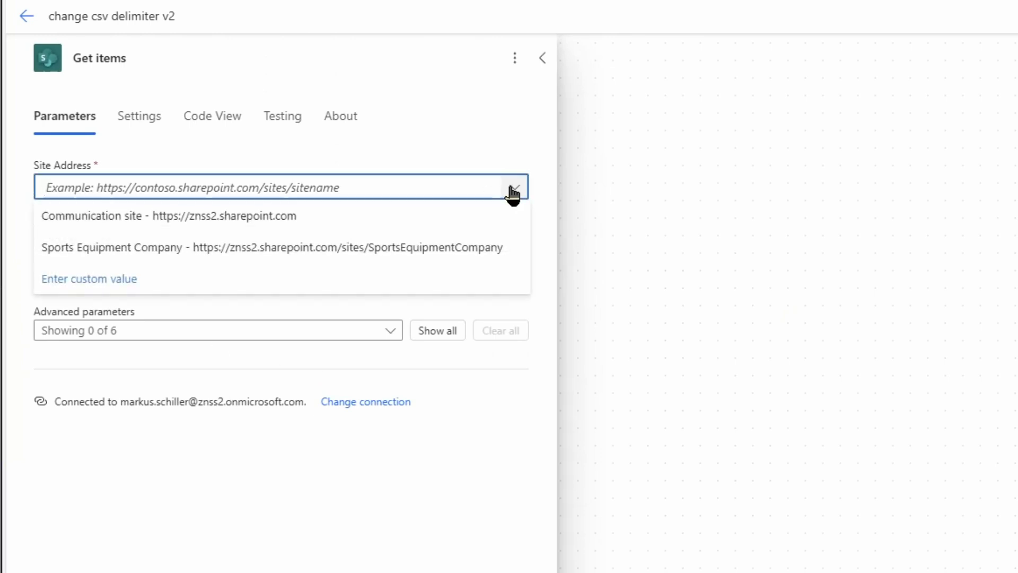
left_click(261, 248)
left_click(513, 240)
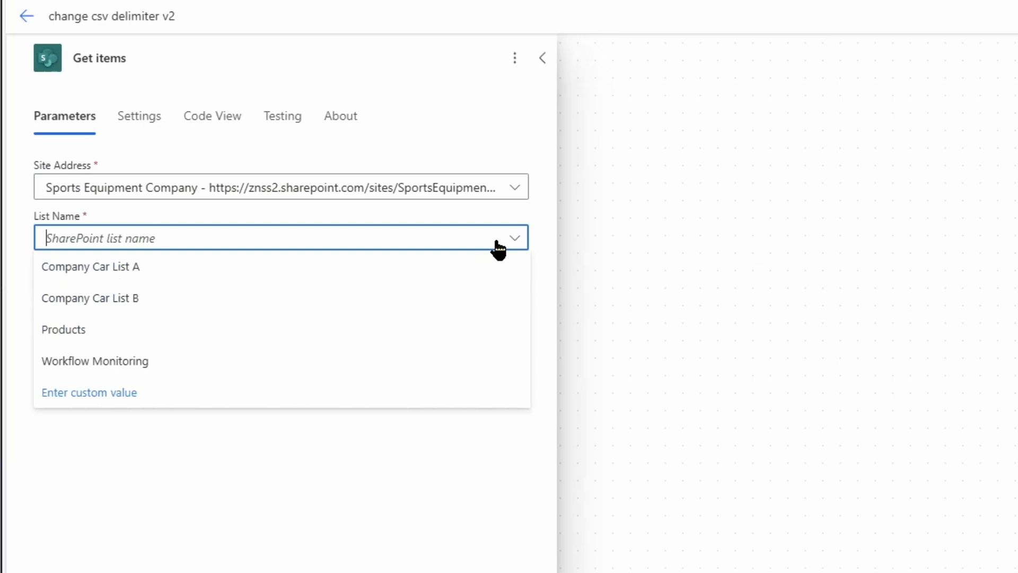
left_click(188, 331)
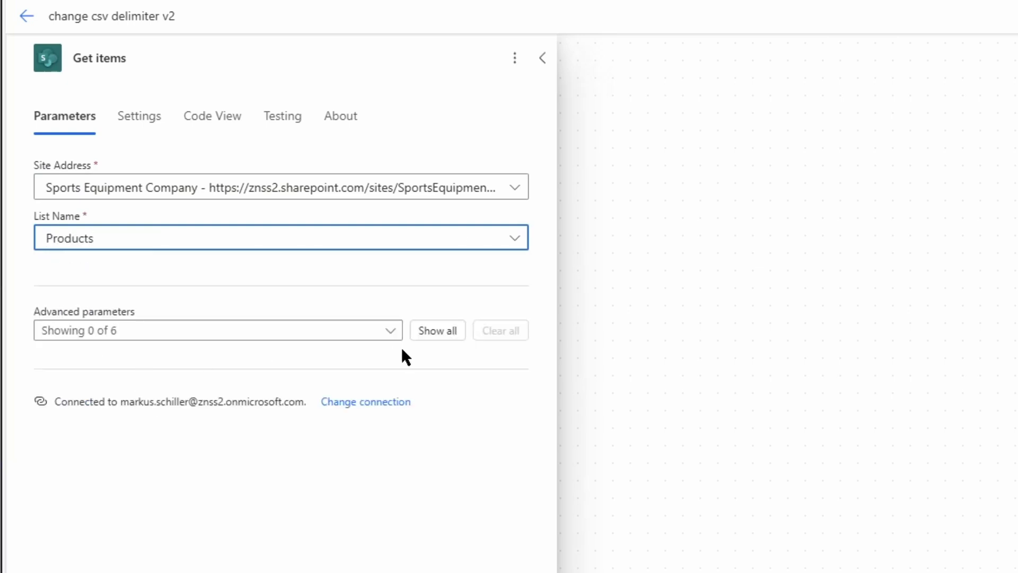
- Enable the Top Count advanced parameter and set it to 1000
left_click(384, 335)
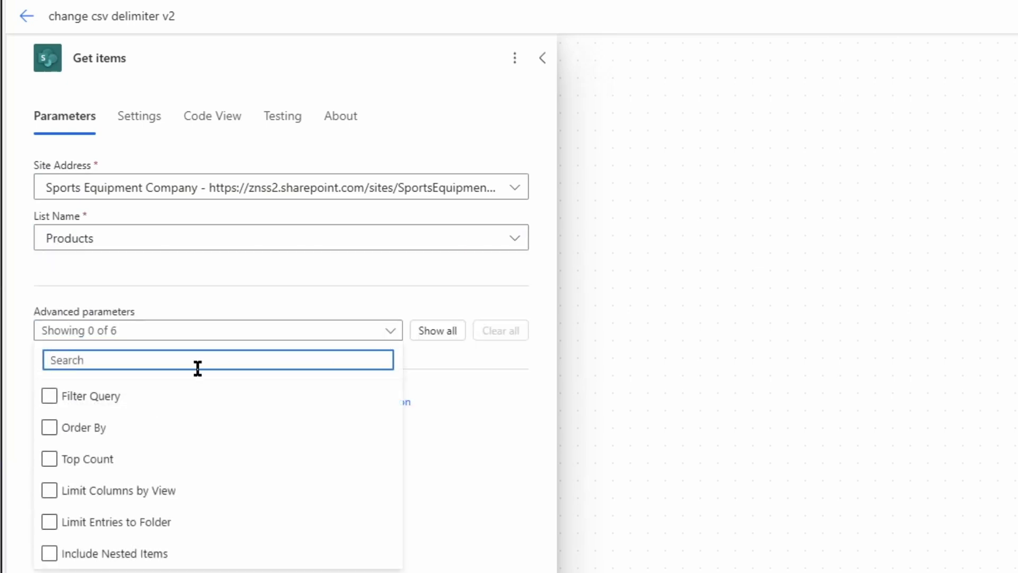
left_click(84, 459)
left_click(247, 298)
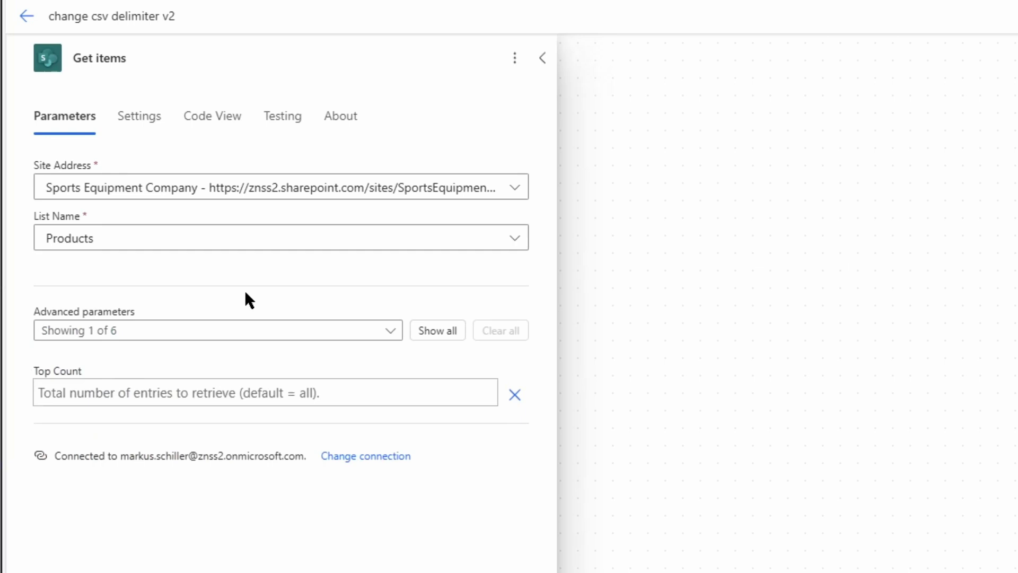
left_click(123, 395)
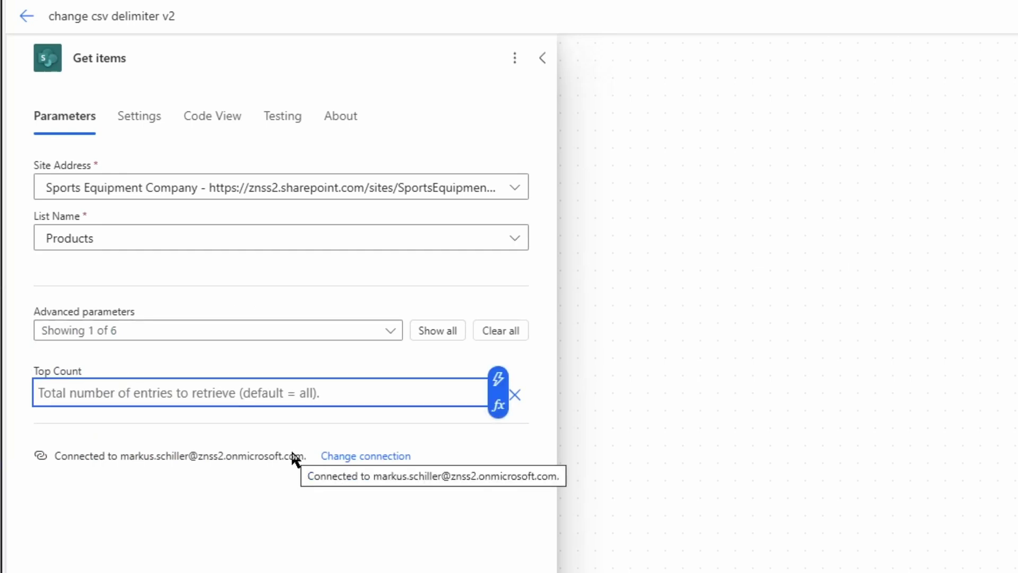
type("1000")
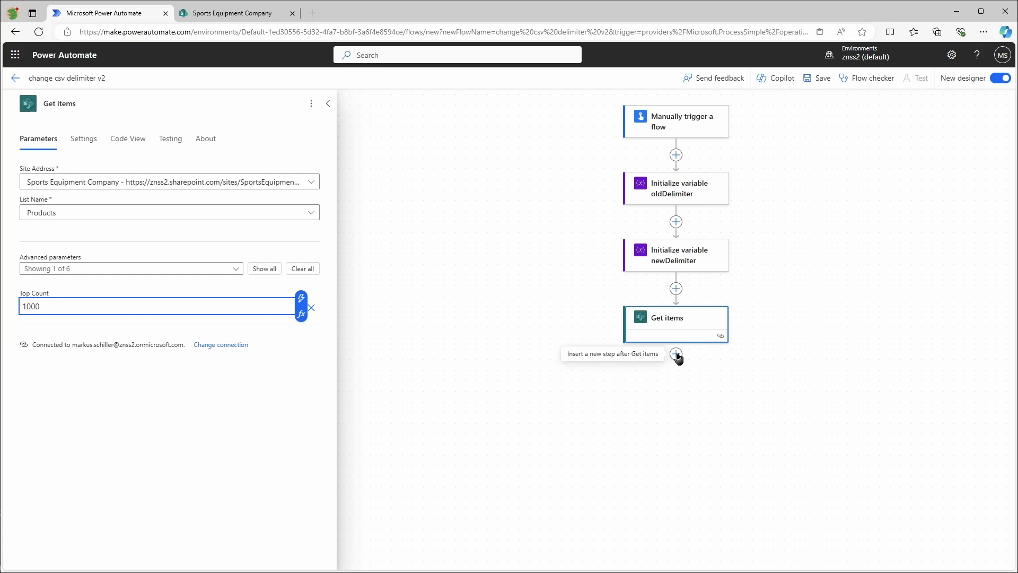
- Add a Create CSV table step sourced from Get items body/value with Custom columns
left_click(676, 354)
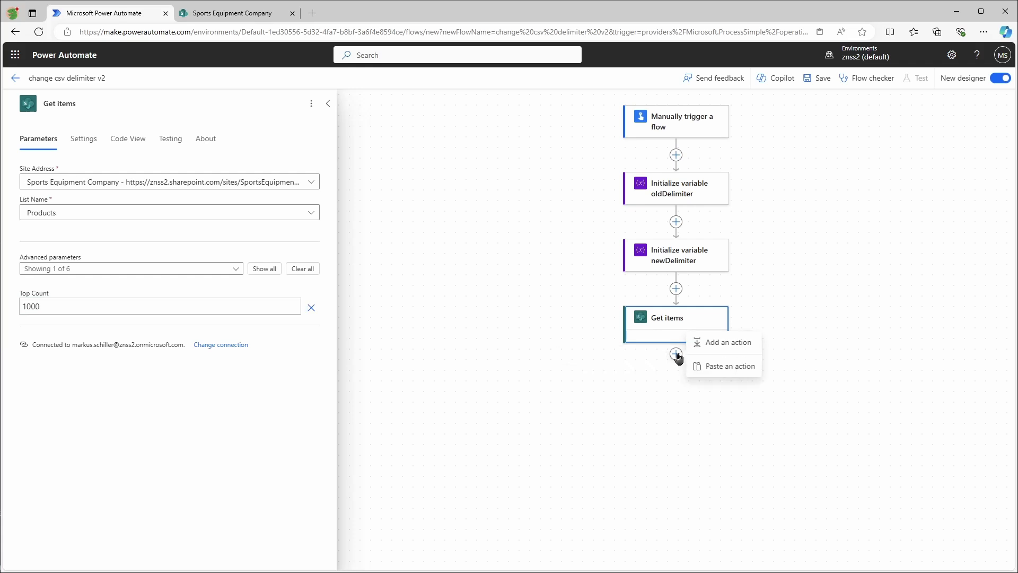
left_click(713, 342)
type("csv")
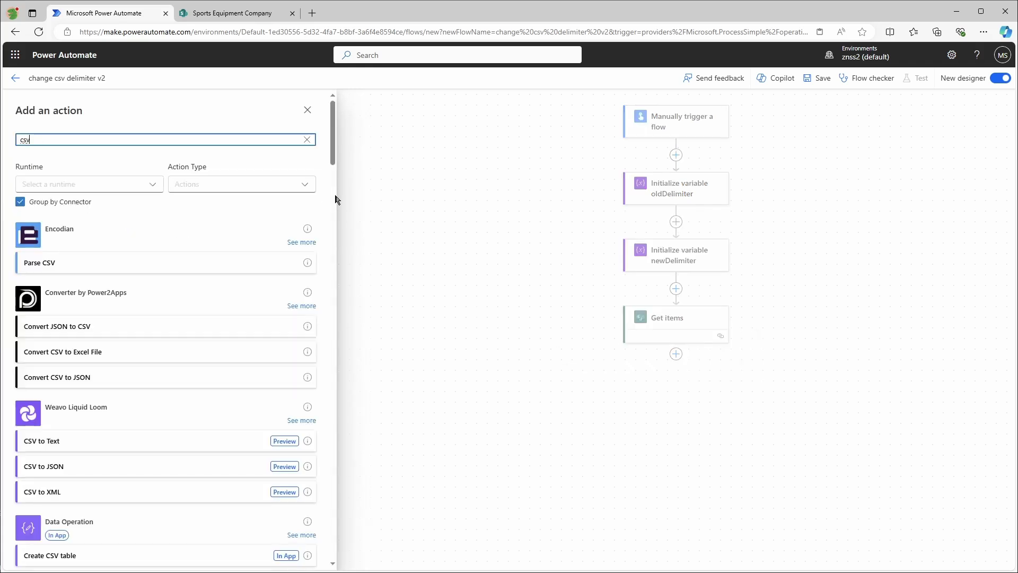
scroll(96, 470, "down", 1)
left_click(95, 506)
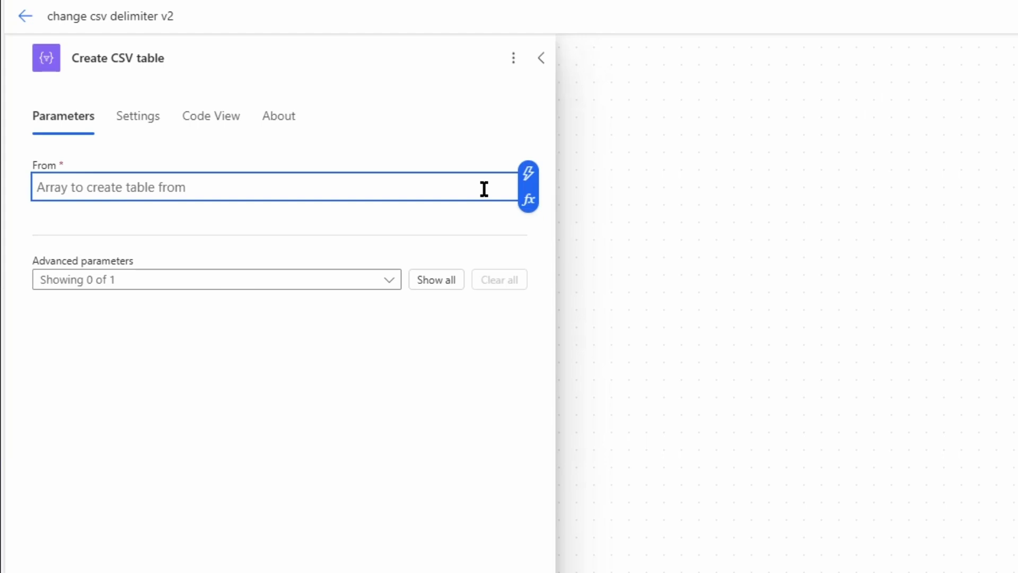
left_click(428, 182)
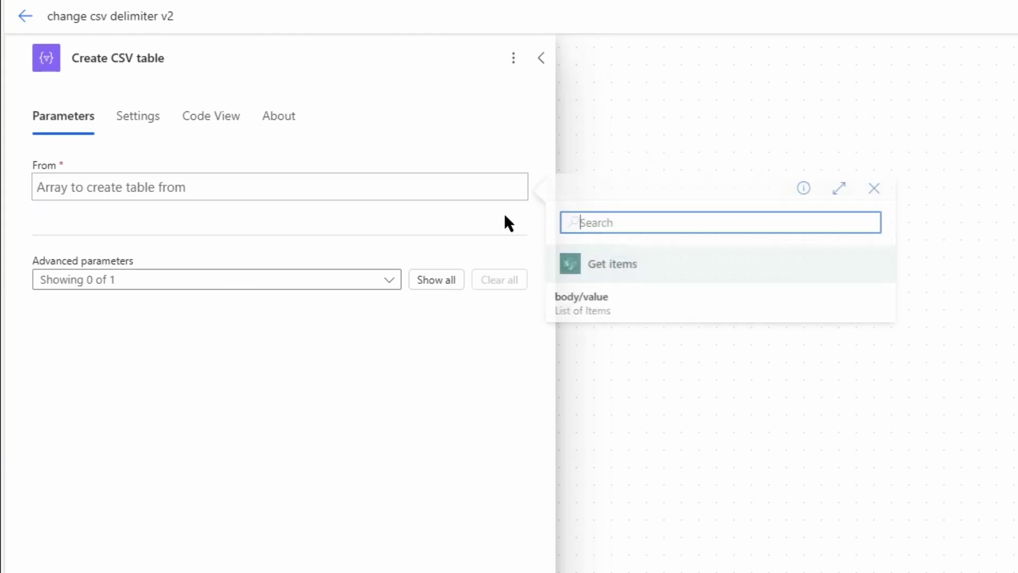
left_click(595, 309)
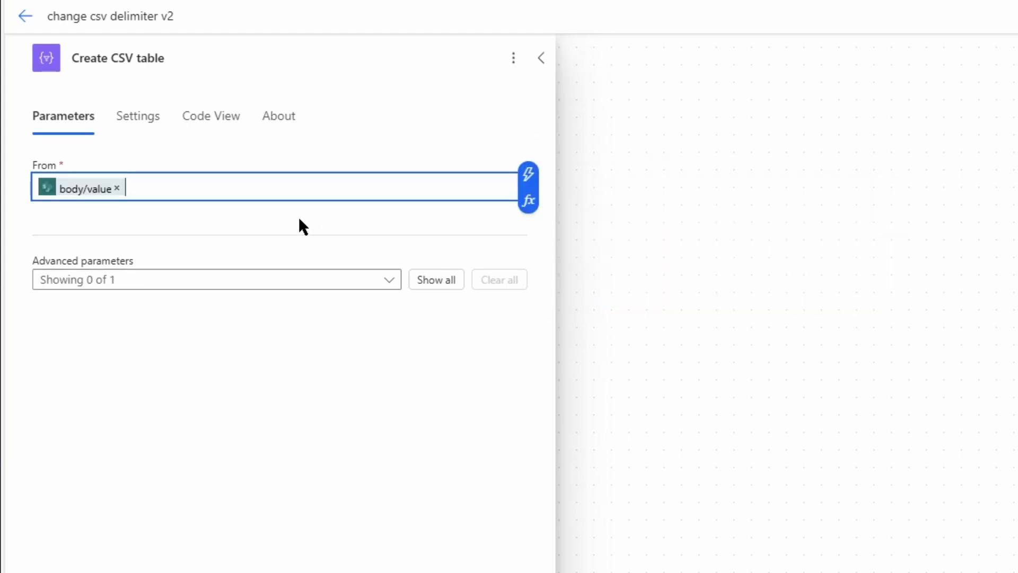
left_click(444, 291)
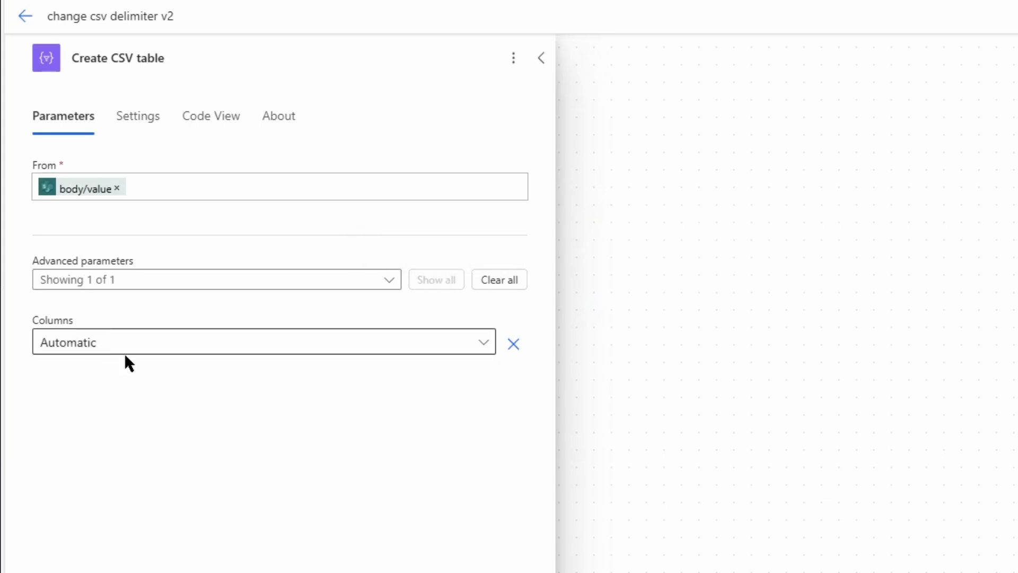
left_click(198, 346)
left_click(118, 400)
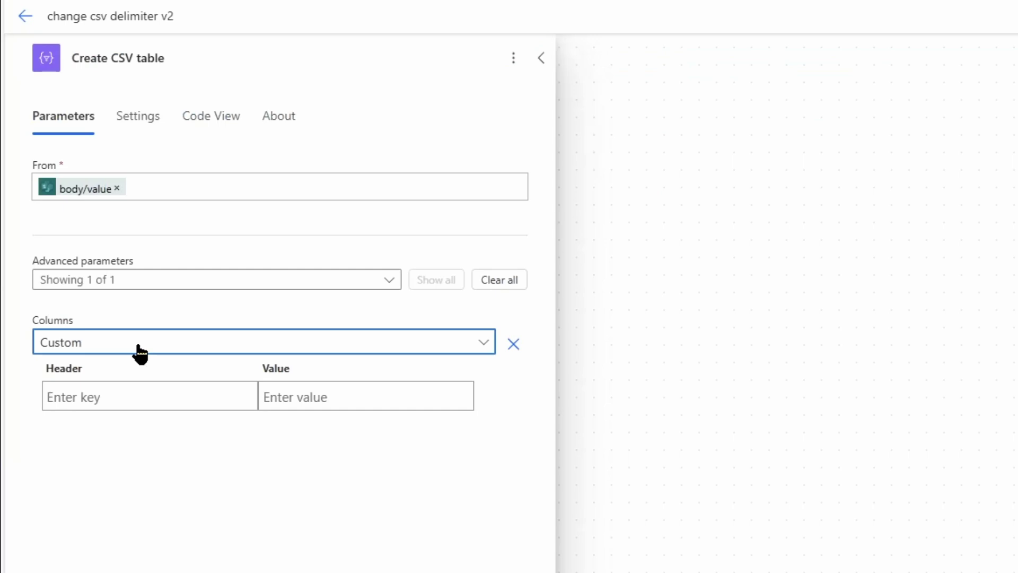
- Enter the custom column headers Title, Brand, Price and Item Type
left_click(110, 400)
type("Bra")
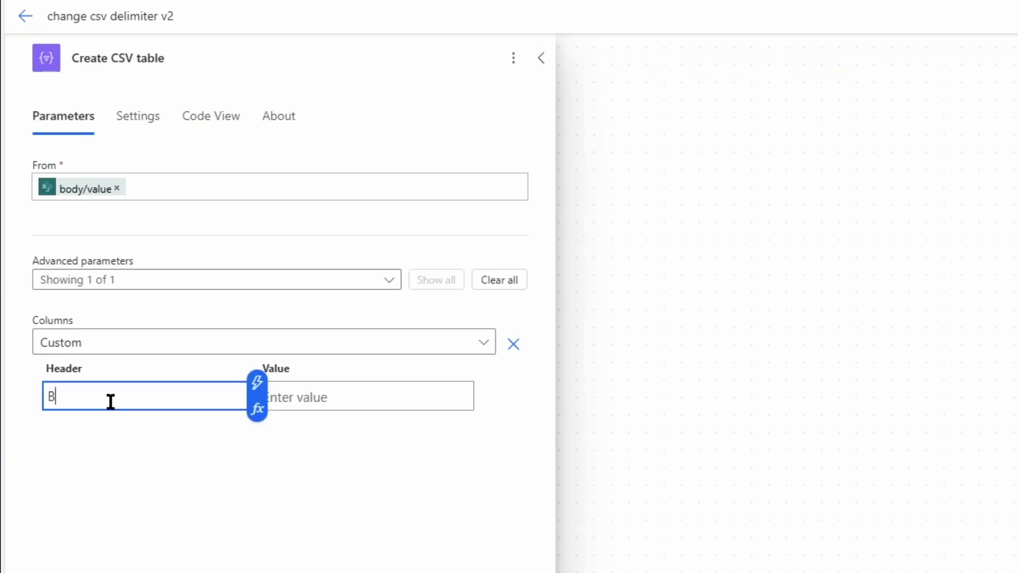
key("BackSpace")
key("BackSpace")
key("BackSpace")
type("Tit")
type("ee")
key("BackSpace")
key("BackSpace")
type("le")
key("Tab")
key("Tab")
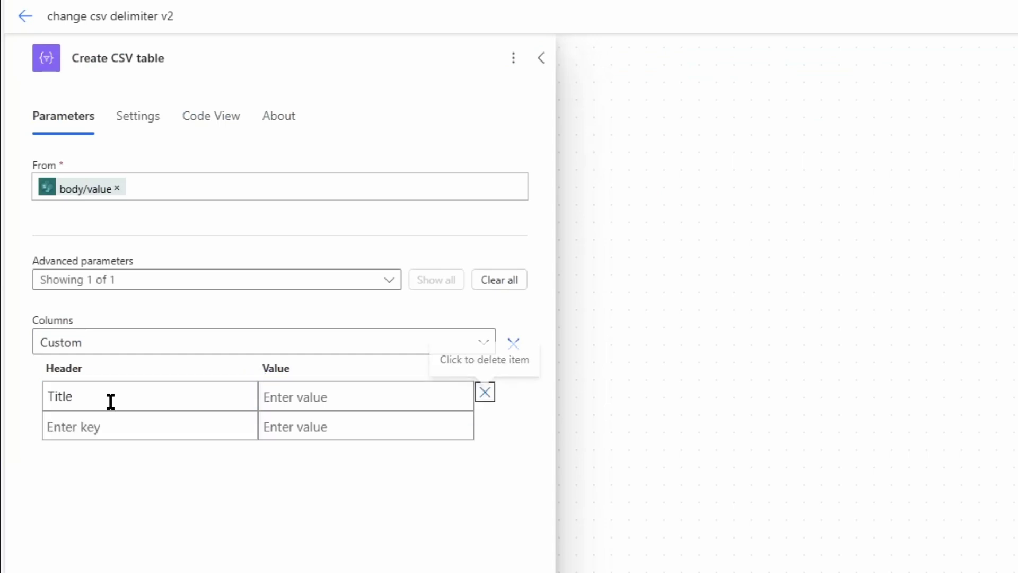
left_click(90, 420)
type("Brand")
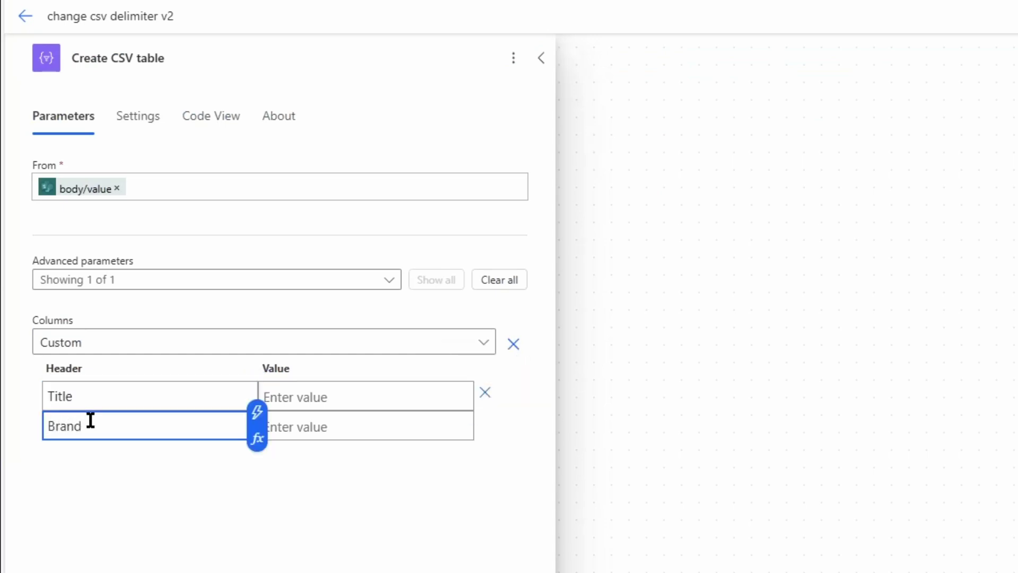
left_click(67, 460)
type("Pr")
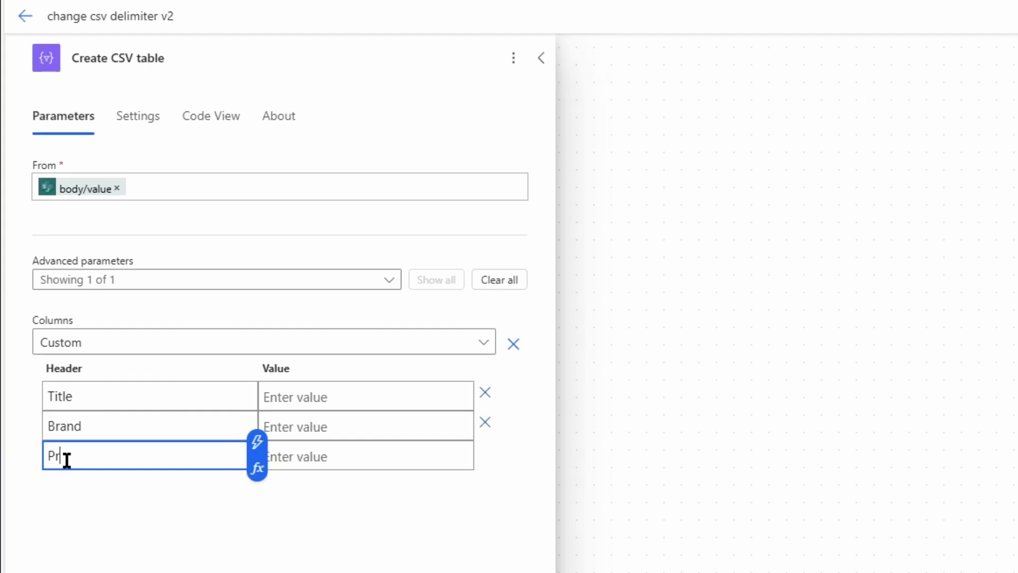
type("ice")
key("Tab")
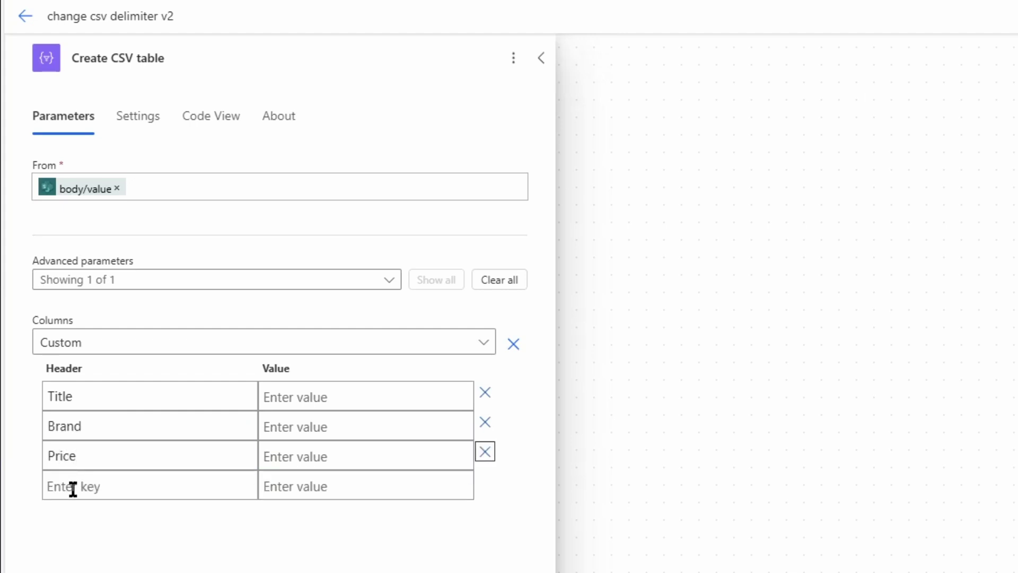
left_click(73, 488)
type("Item Type")
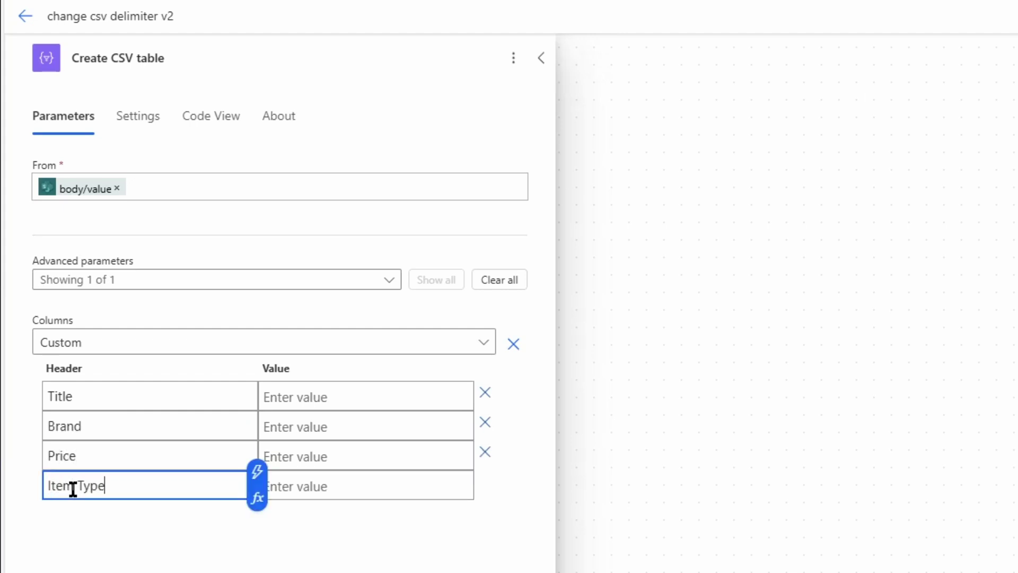
scroll(319, 403, "down", 2)
left_click(295, 397)
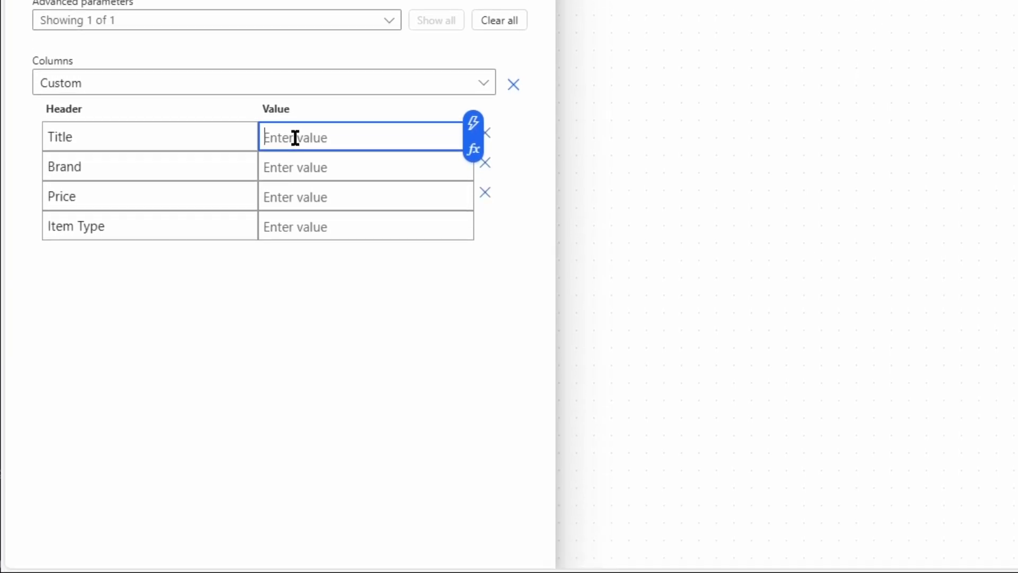
- Set the Title column value to encodeUriComponent of the item's Title
left_click(473, 149)
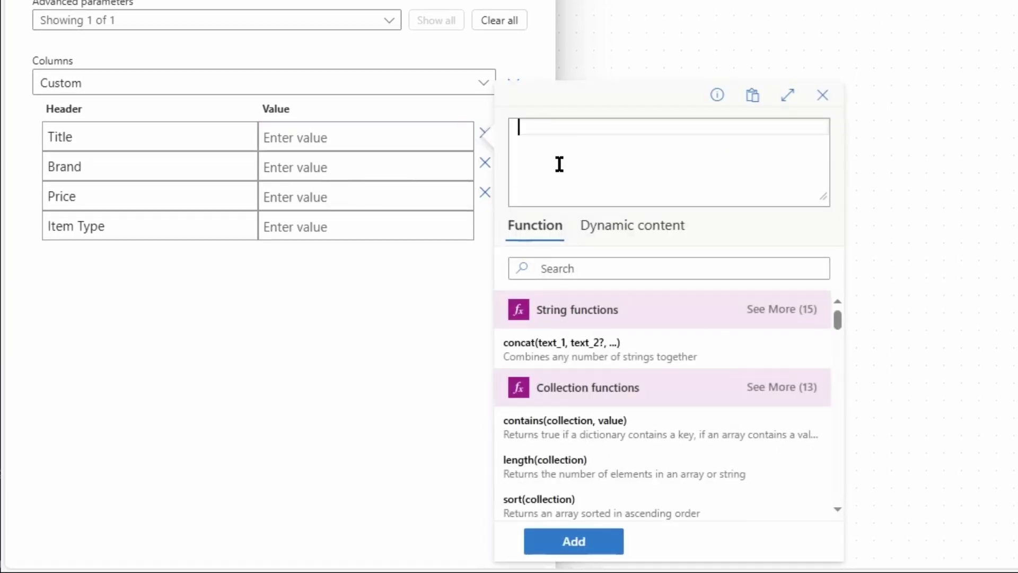
type("enco")
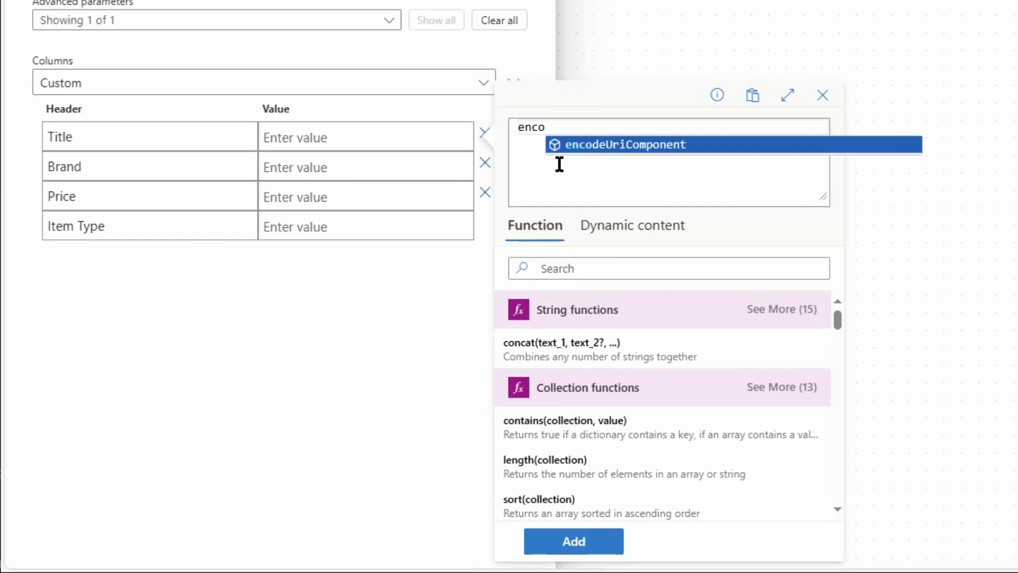
key("Return")
type("(")
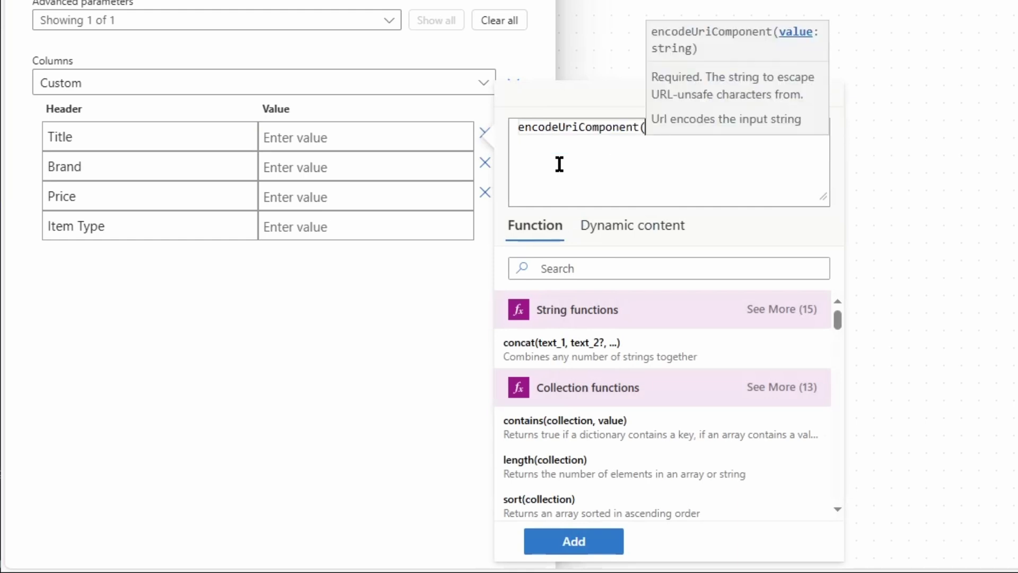
left_click(612, 233)
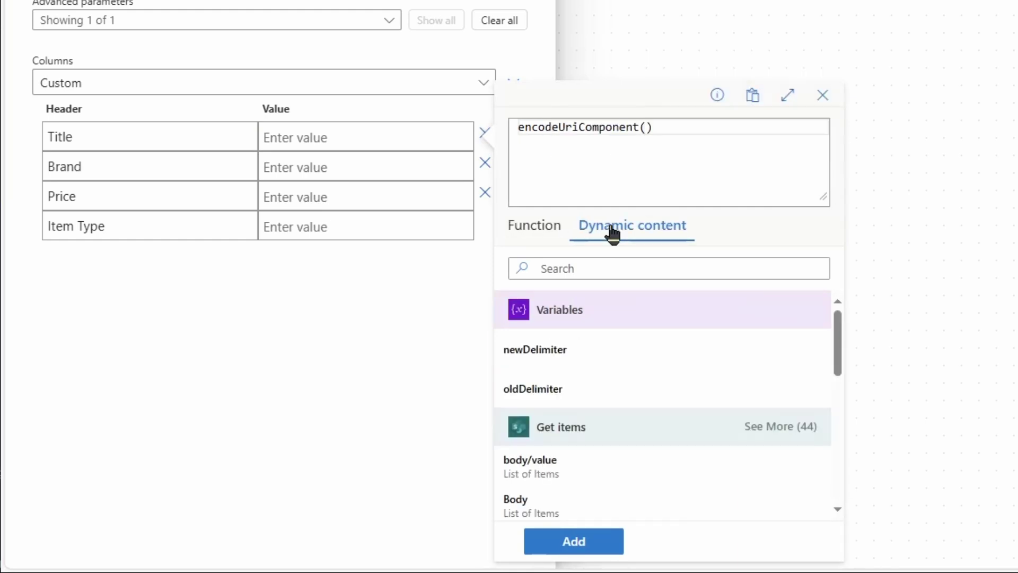
left_click(777, 430)
scroll(675, 419, "down", 3)
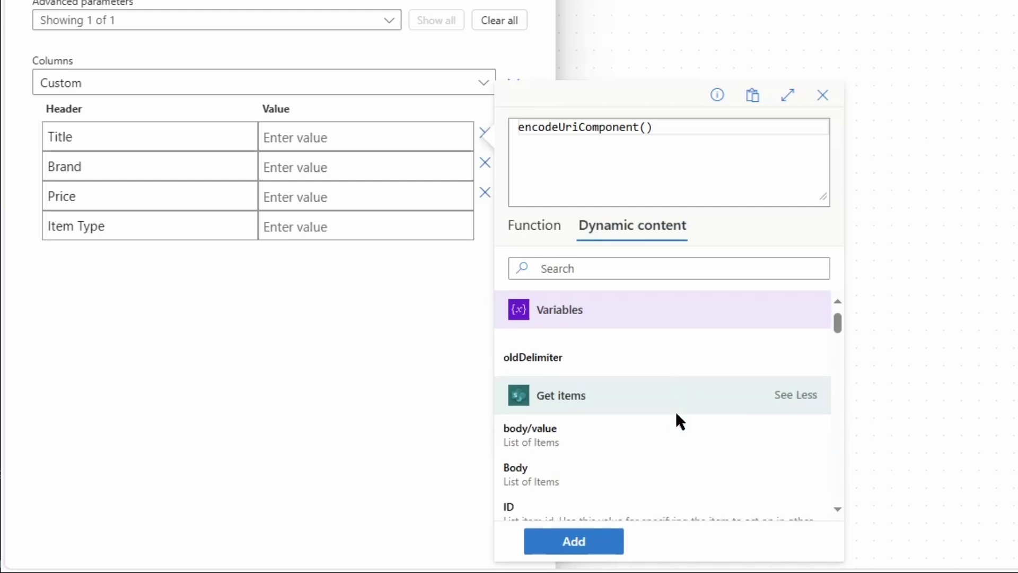
left_click(580, 416)
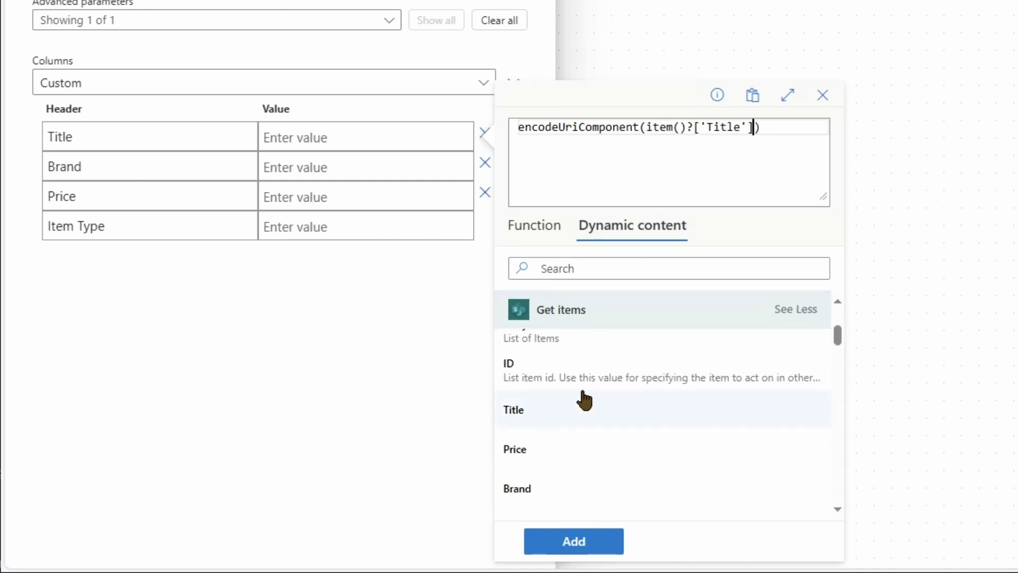
left_click(590, 549)
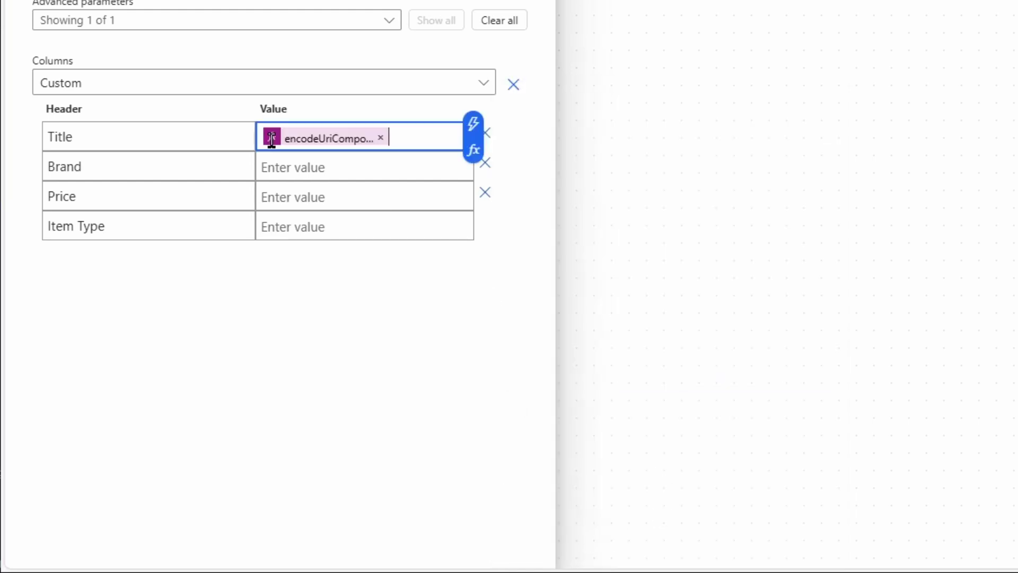
- Set the Brand column value to encodeUriComponent of the item's Brand
left_click(325, 166)
left_click(470, 182)
left_click(577, 171)
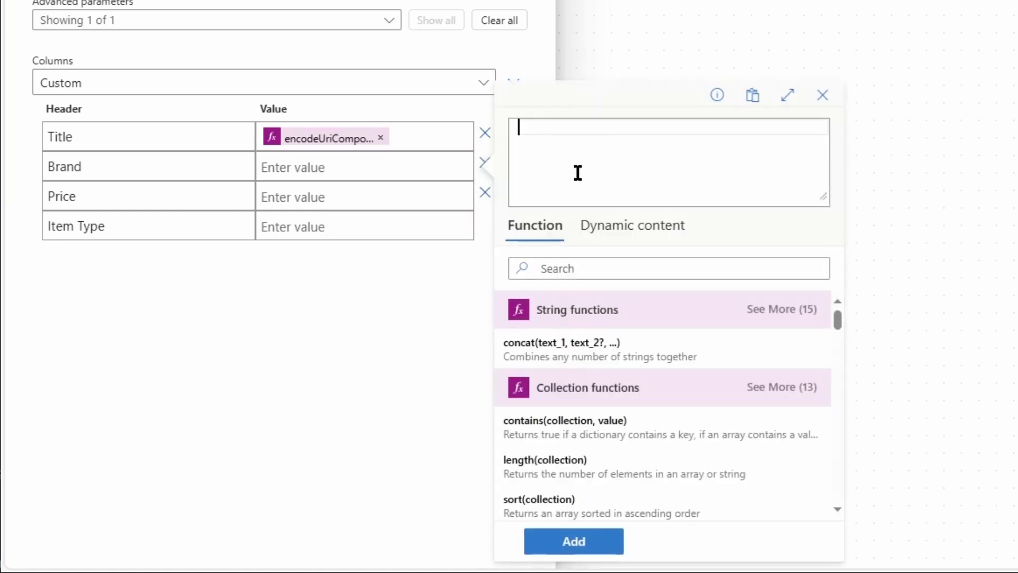
type("enc")
key("Return")
type("()")
left_click(628, 227)
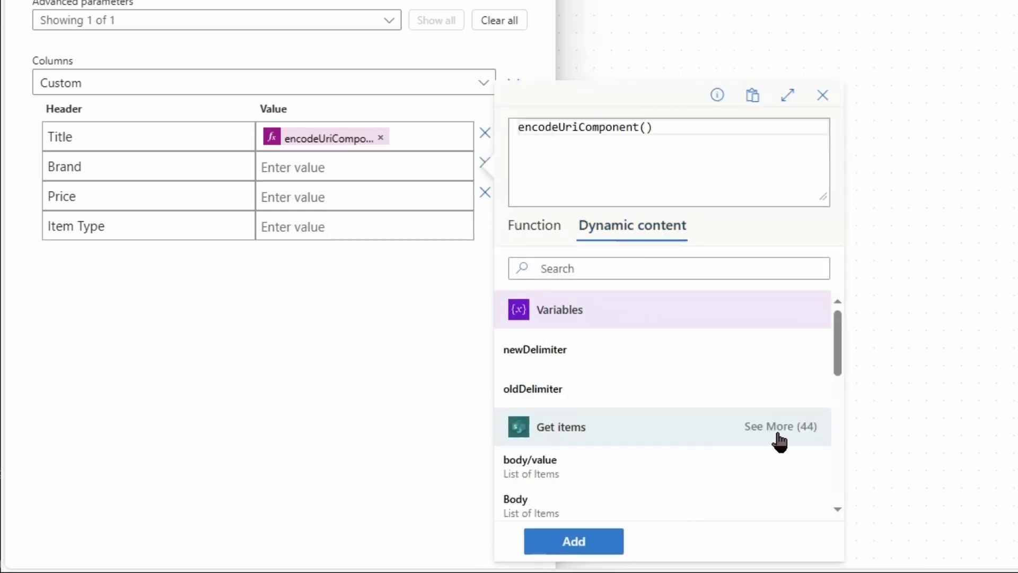
left_click(779, 436)
scroll(636, 440, "down", 1)
left_click(610, 414)
left_click(573, 541)
- Set the Item Type value to encodeUriComponent of item()?['ItemType']?['Value']
left_click(469, 197)
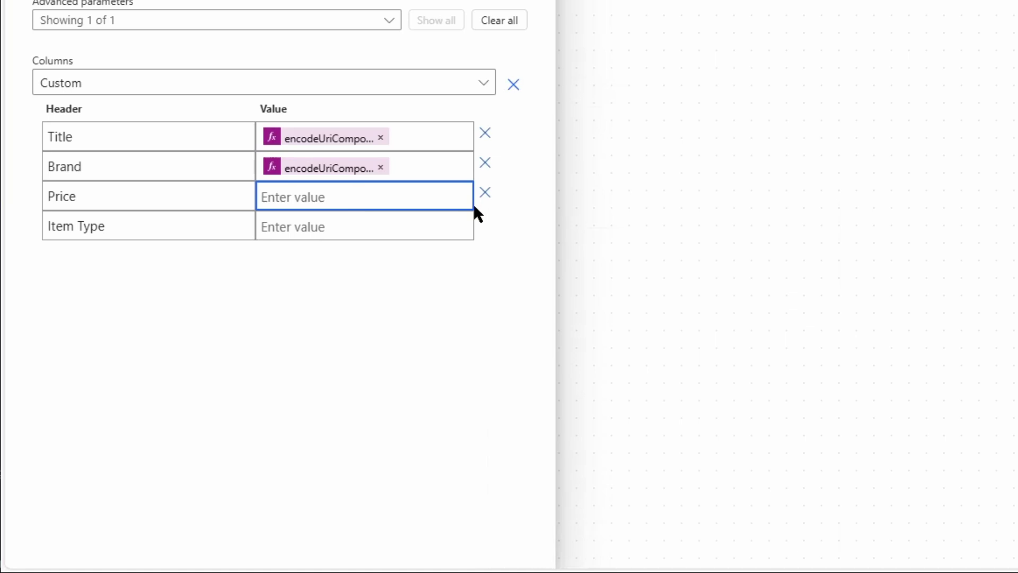
left_click(471, 207)
type("enco")
key("Return")
type("(")
left_click(595, 237)
left_click(628, 416)
scroll(615, 381, "down", 2)
left_click(609, 359)
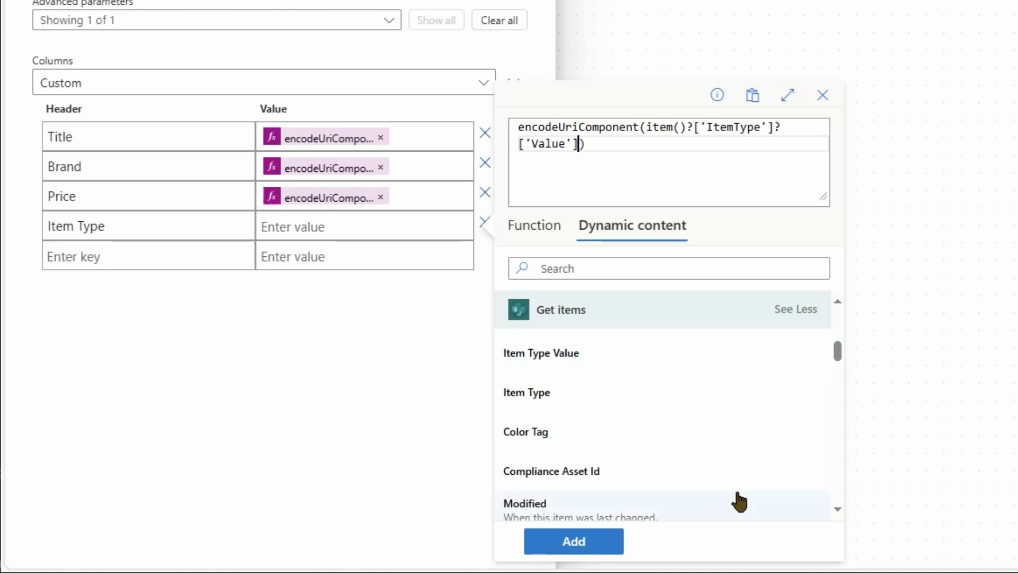
left_click(573, 540)
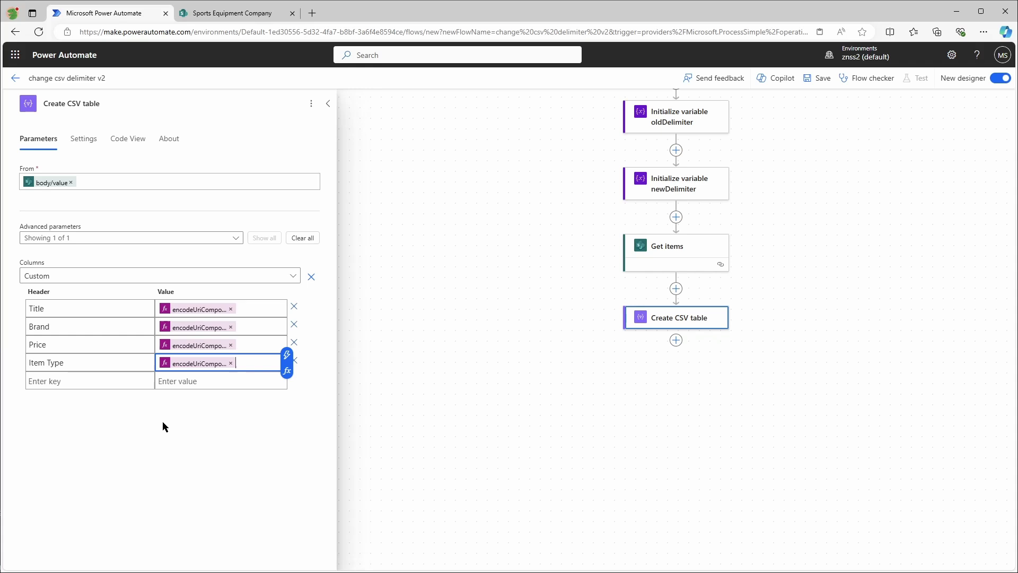
- Swap the plain Item Type header for the expression encodeUriComponent('Item, Type')
triple_click(90, 366)
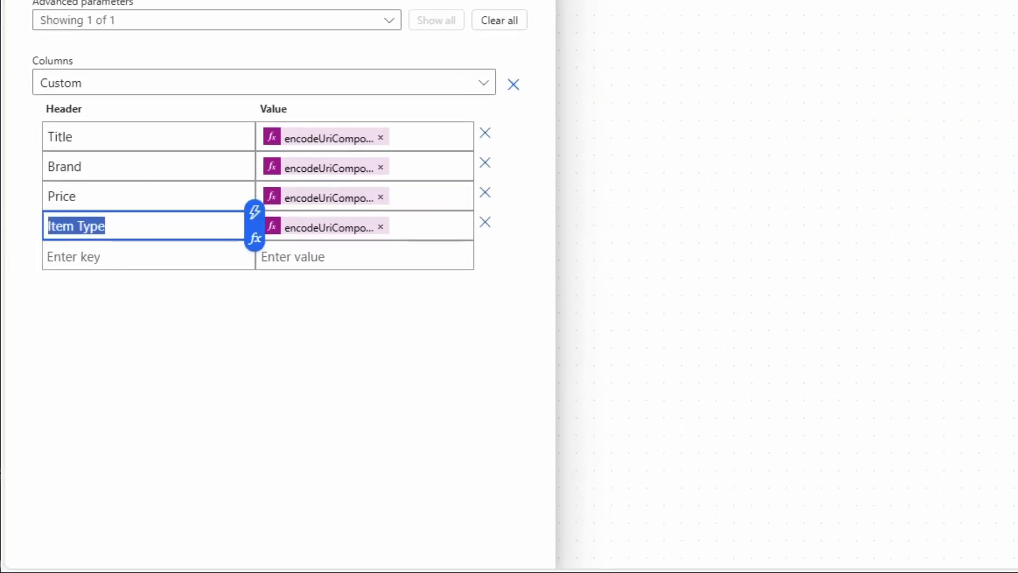
key("BackSpace")
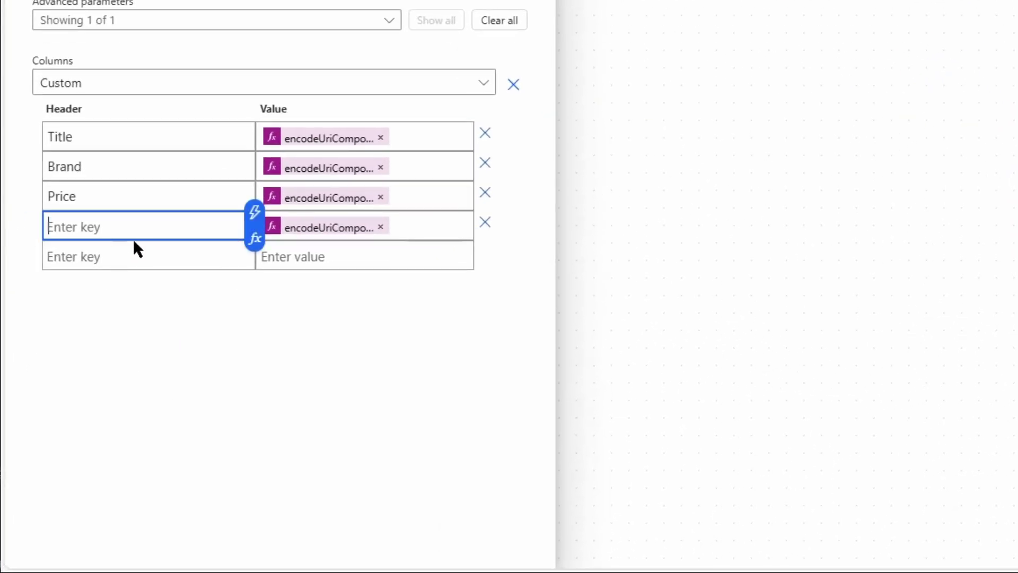
left_click(250, 243)
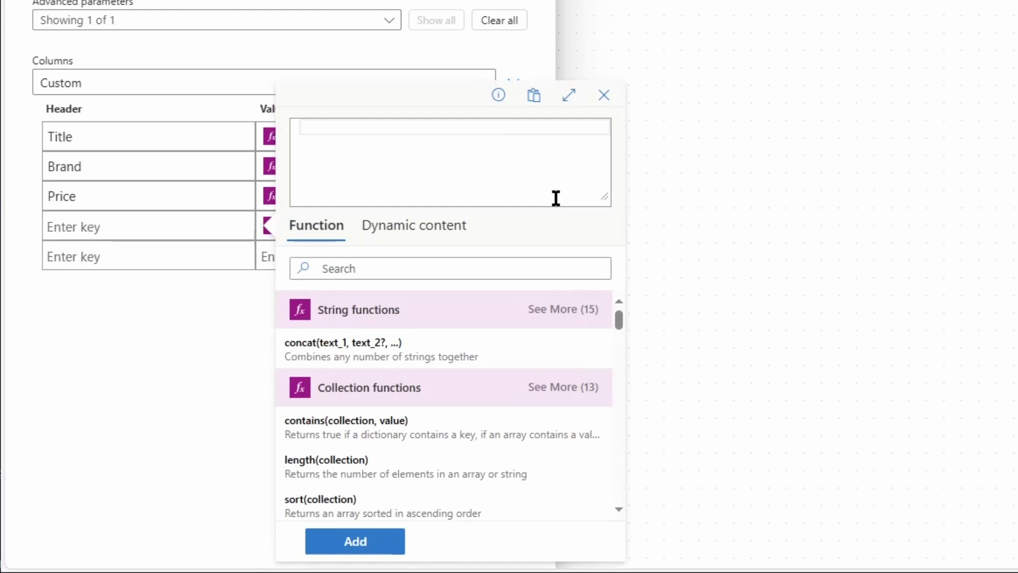
type("enc")
key("Tab")
type("(")
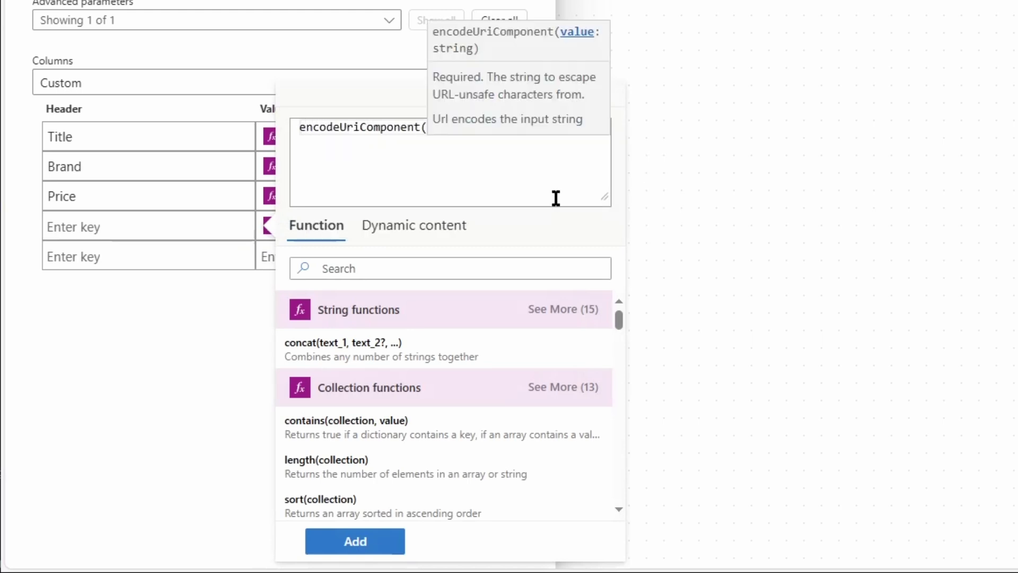
type("'Item")
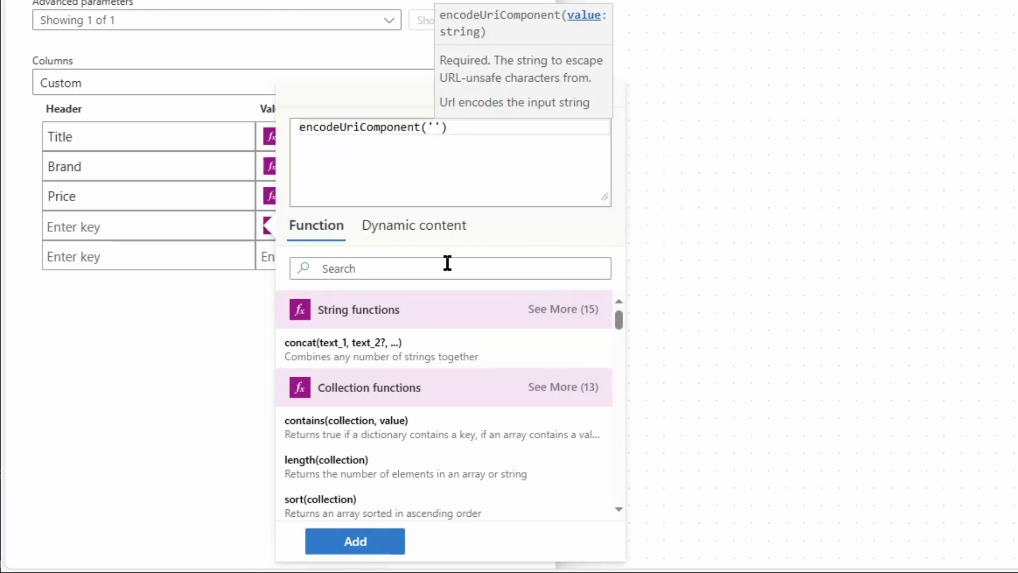
type(", ")
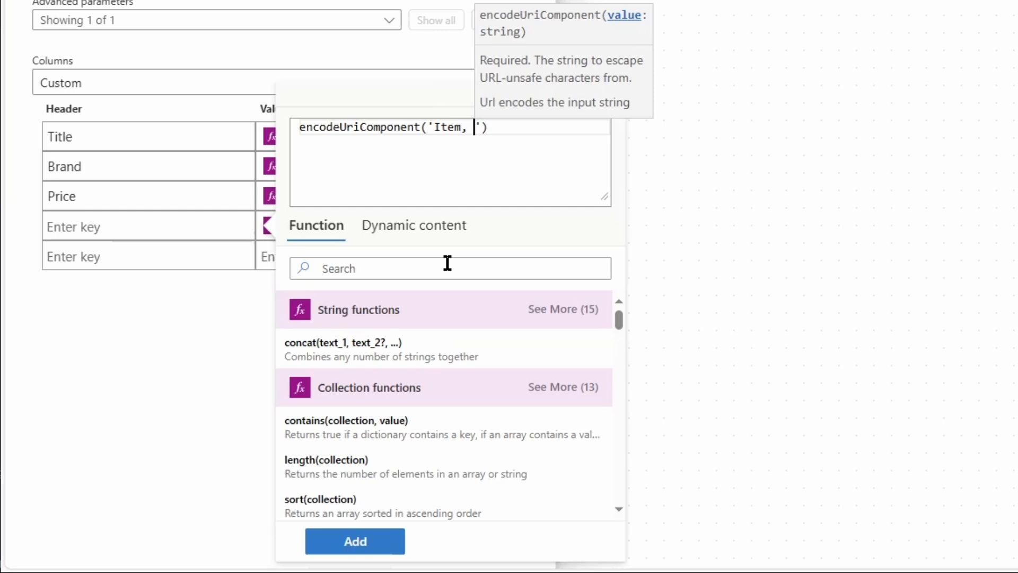
type("Type")
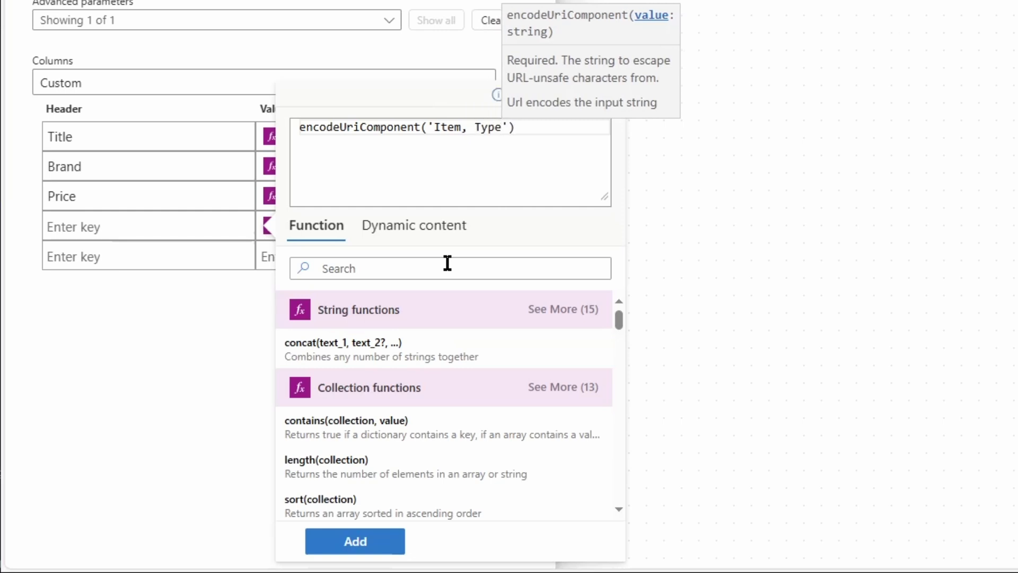
left_click(350, 541)
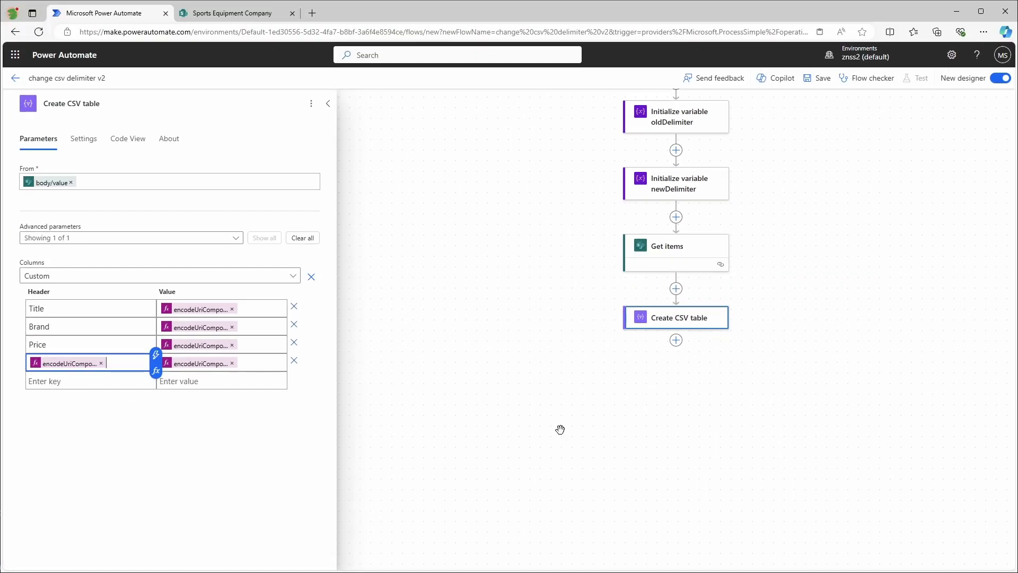
- Add a Compose step with input replace(body('Create_CSV_table'),variables('oldDelimiter'),variables('newDelimiter'))
left_click(676, 340)
left_click(728, 329)
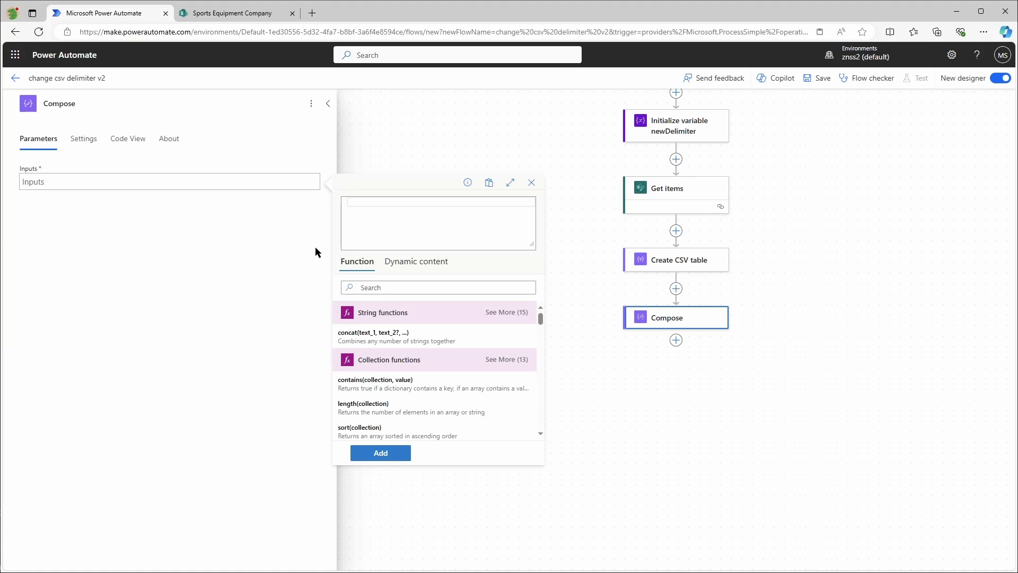
type("replace(")
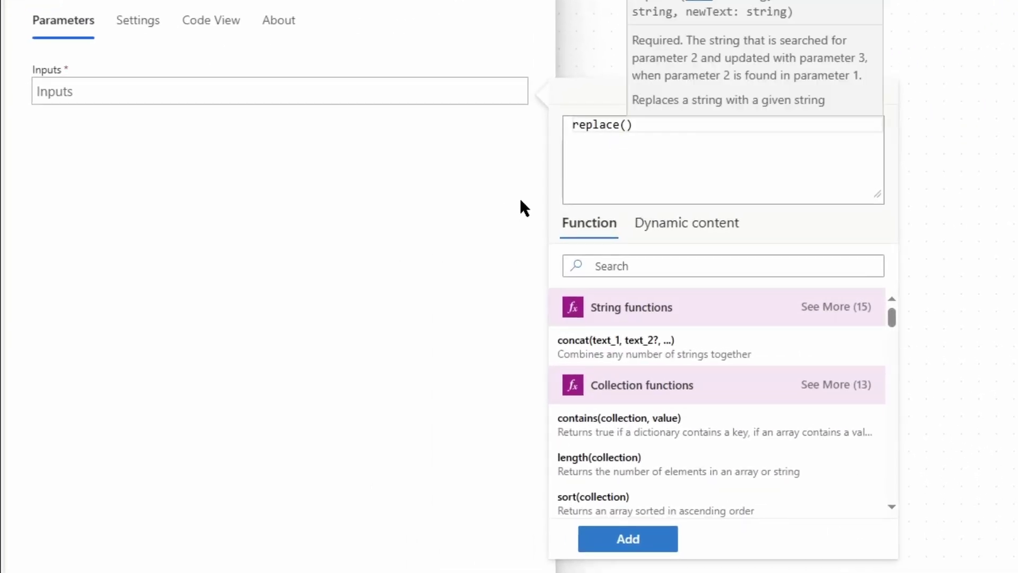
left_click(655, 228)
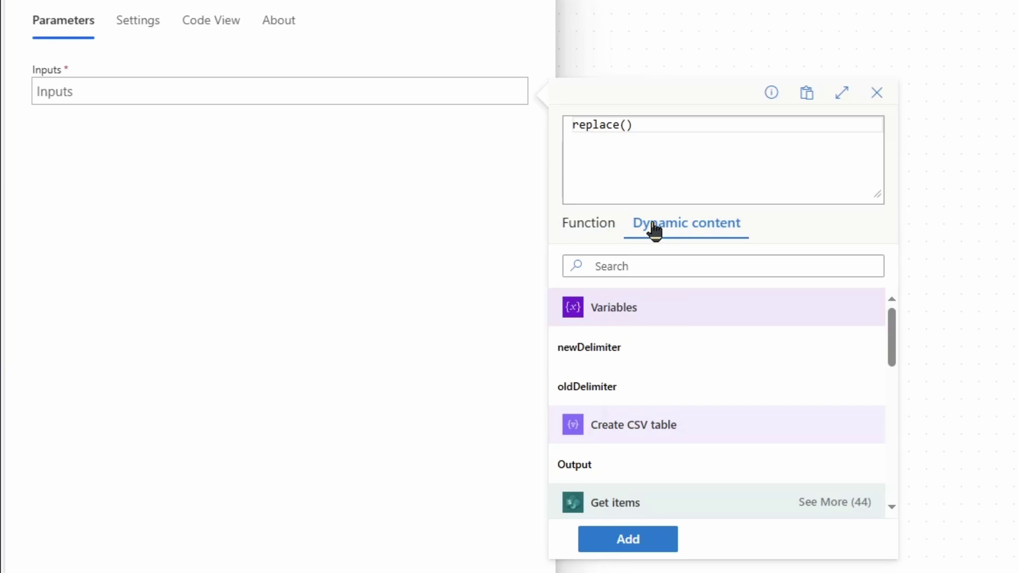
left_click(615, 467)
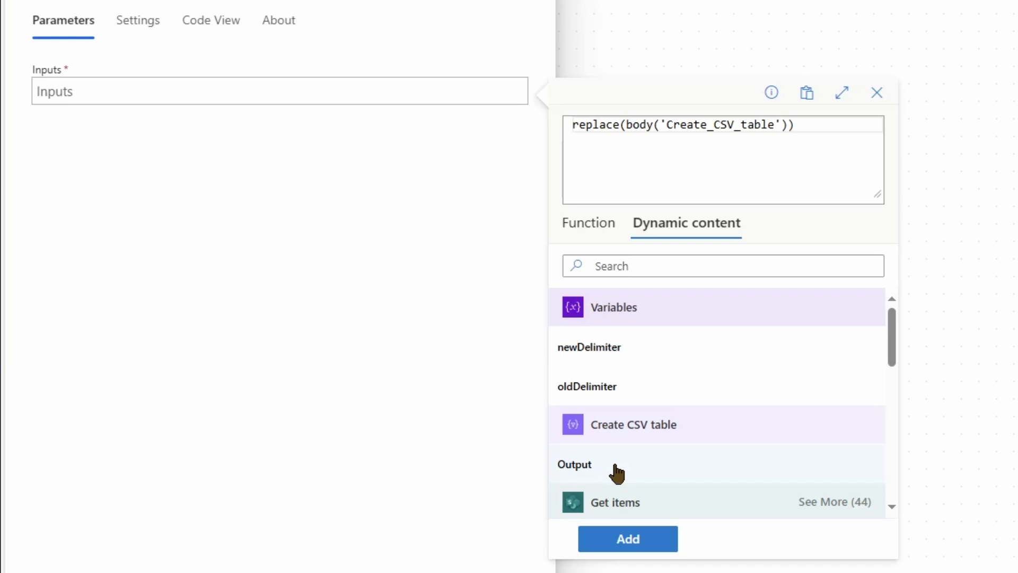
type(",")
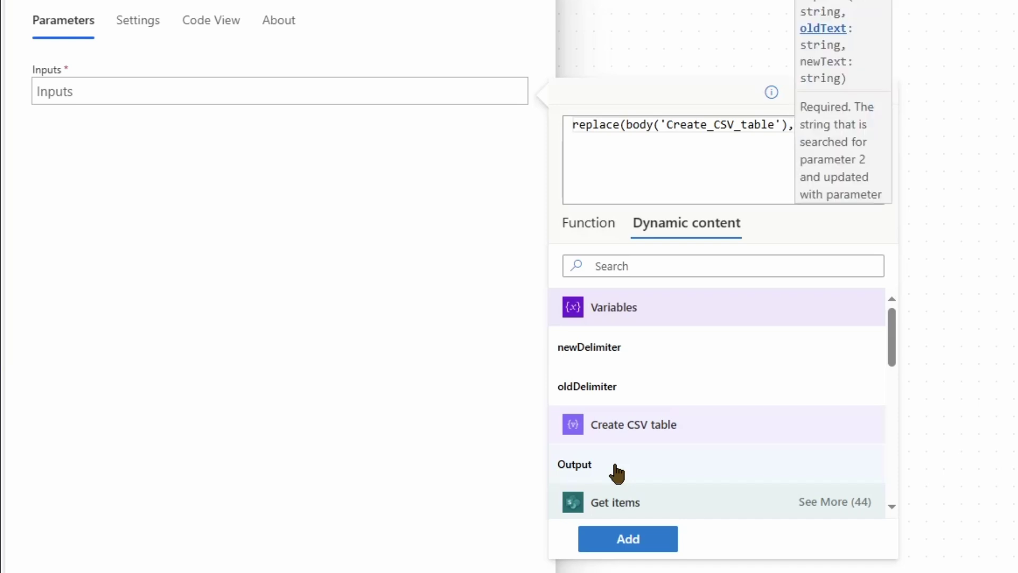
left_click(633, 399)
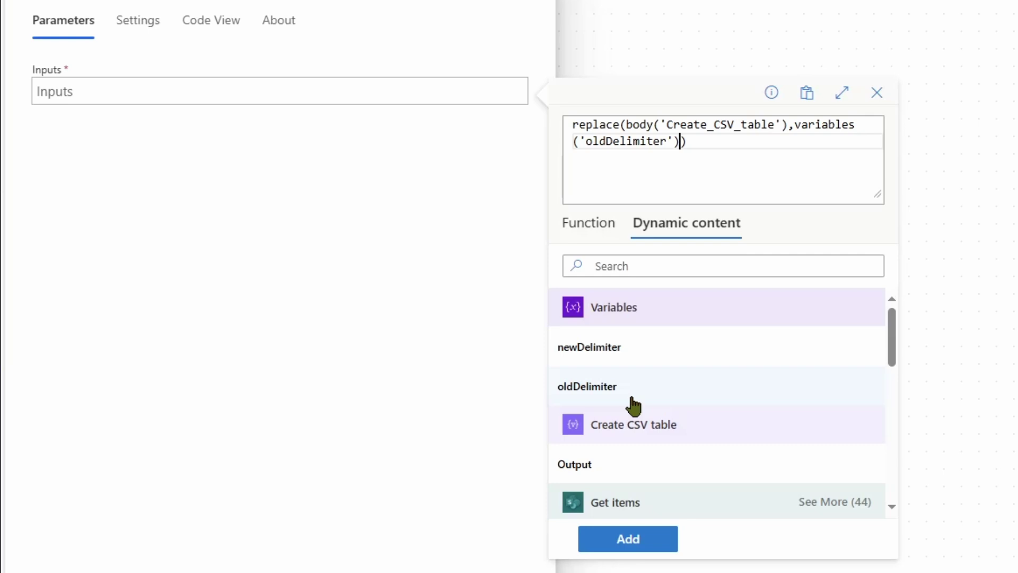
type(",")
left_click(625, 350)
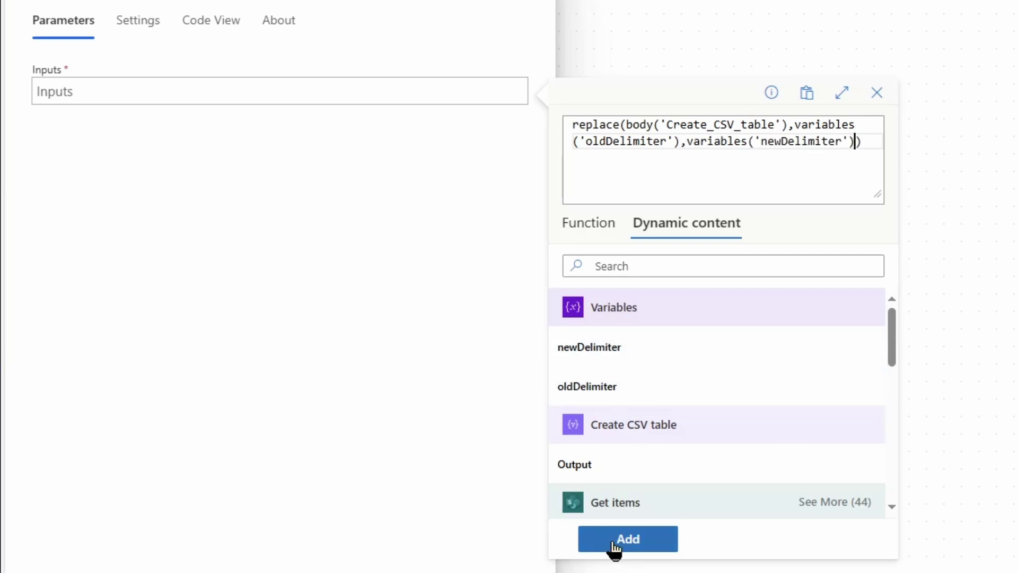
left_click(615, 546)
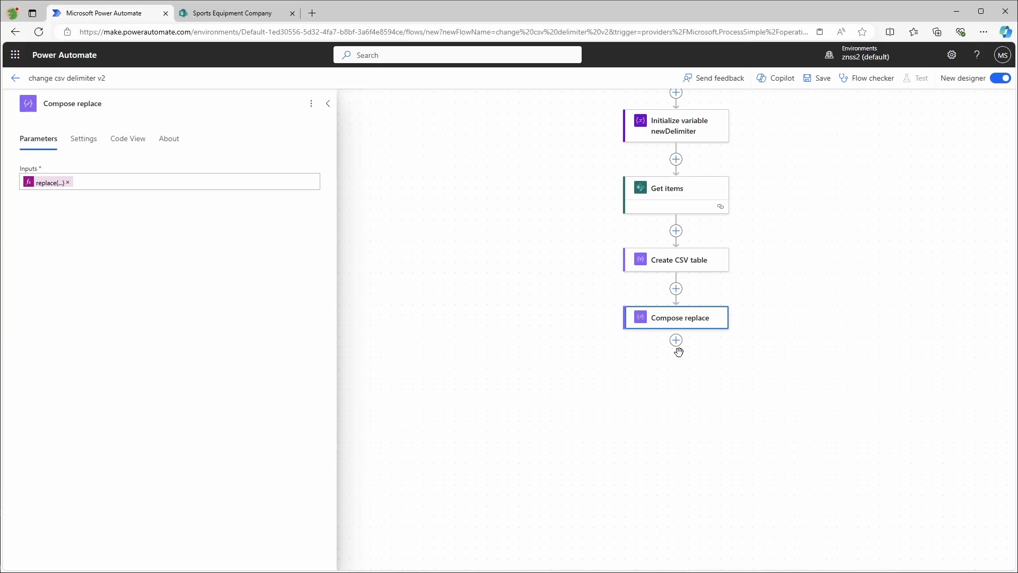
- Add a Compose step with input decodeUriComponent(outputs('Compose_replace')) after Compose replace
left_click(676, 340)
left_click(707, 332)
type("compose")
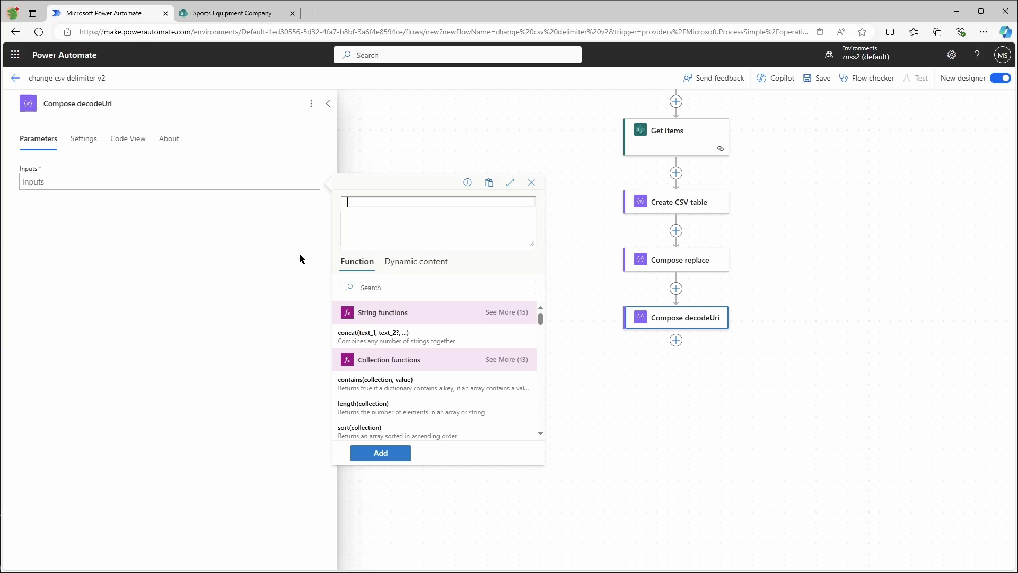
type("decod")
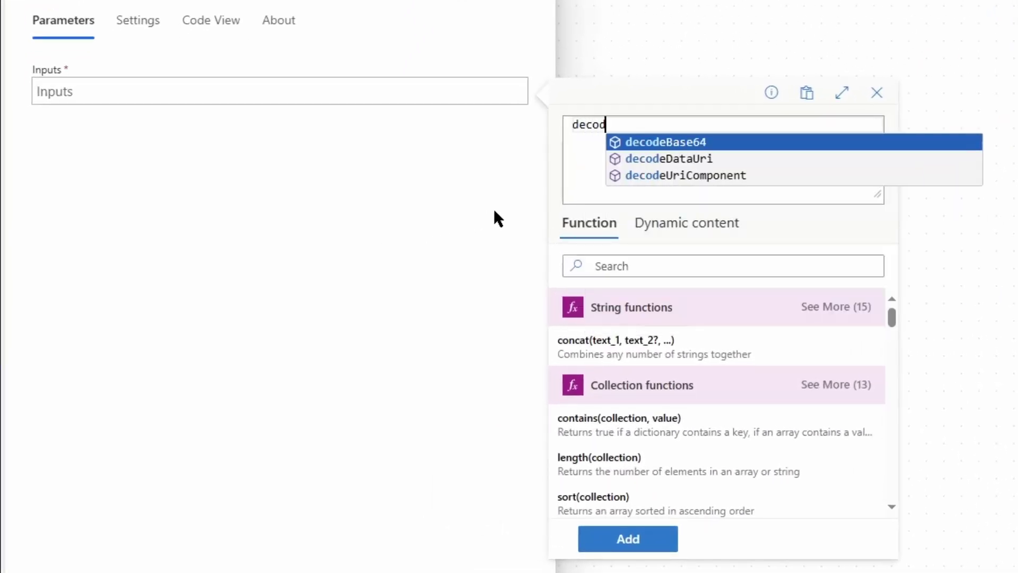
key("Down")
key("Down")
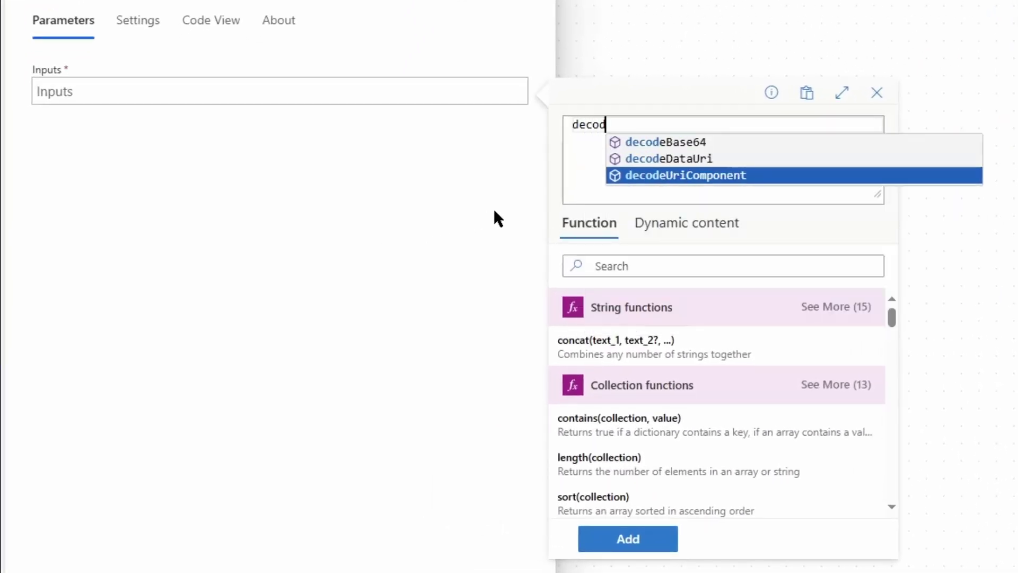
key("Return")
type("(")
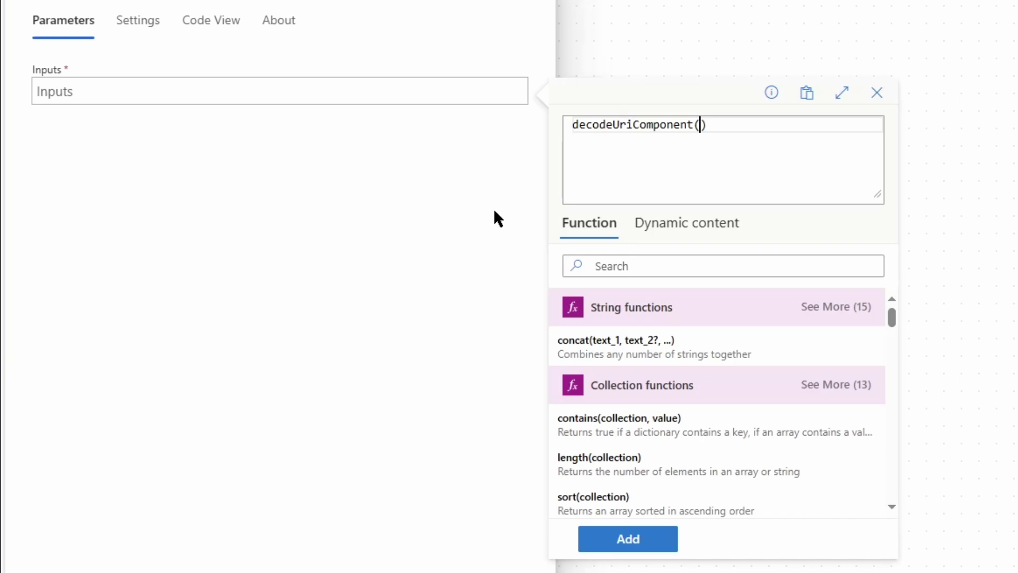
left_click(697, 236)
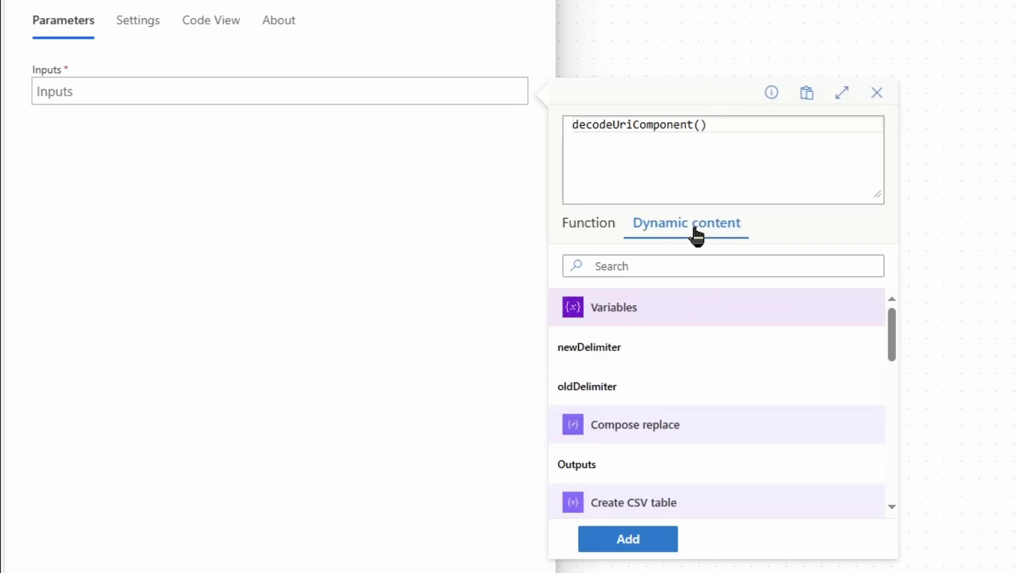
left_click(593, 469)
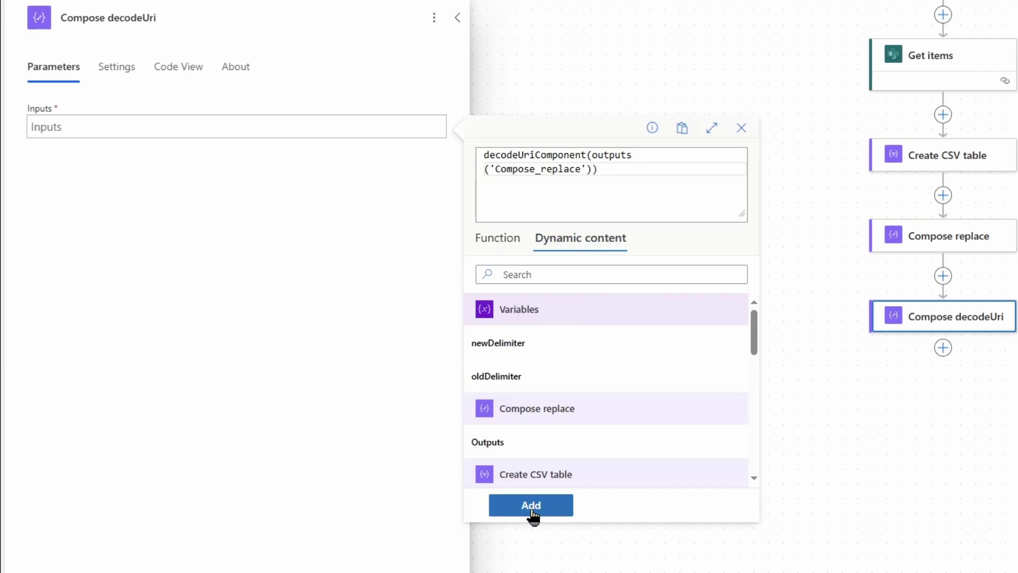
left_click(532, 510)
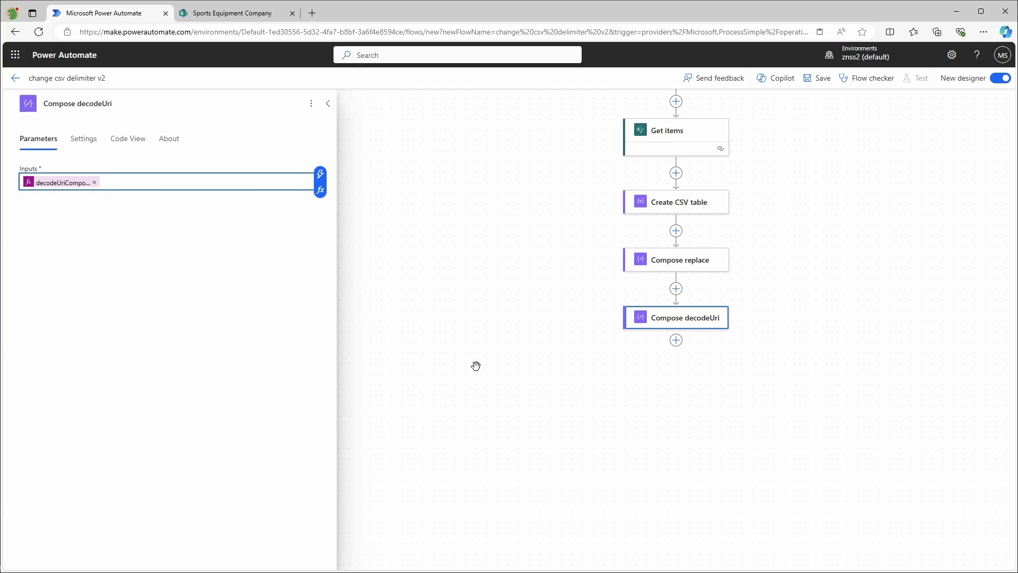
- Add a SharePoint Create file step targeting Sports Equipment Company, /Shared Documents/Products CSV
left_click(675, 366)
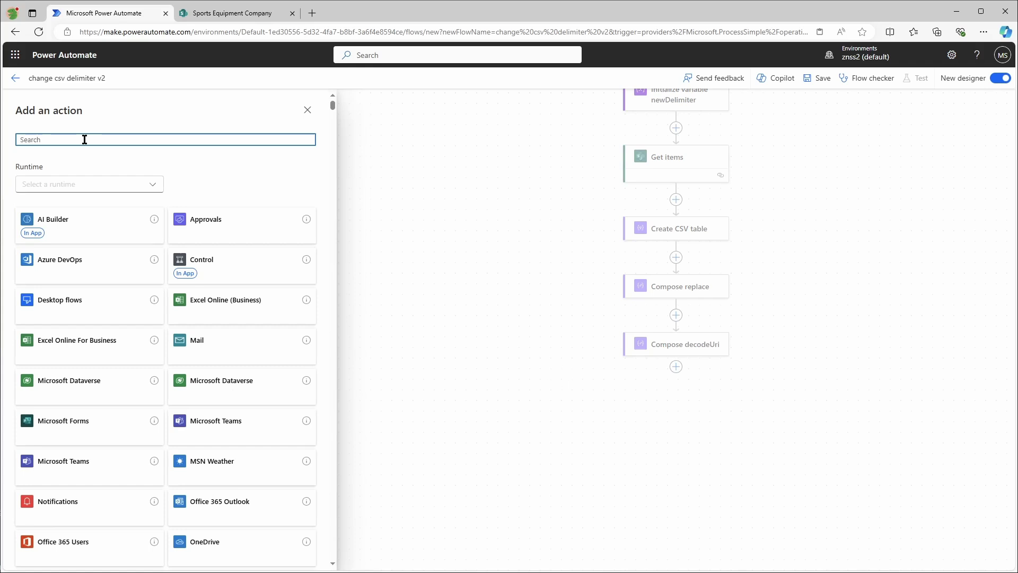
type("create f")
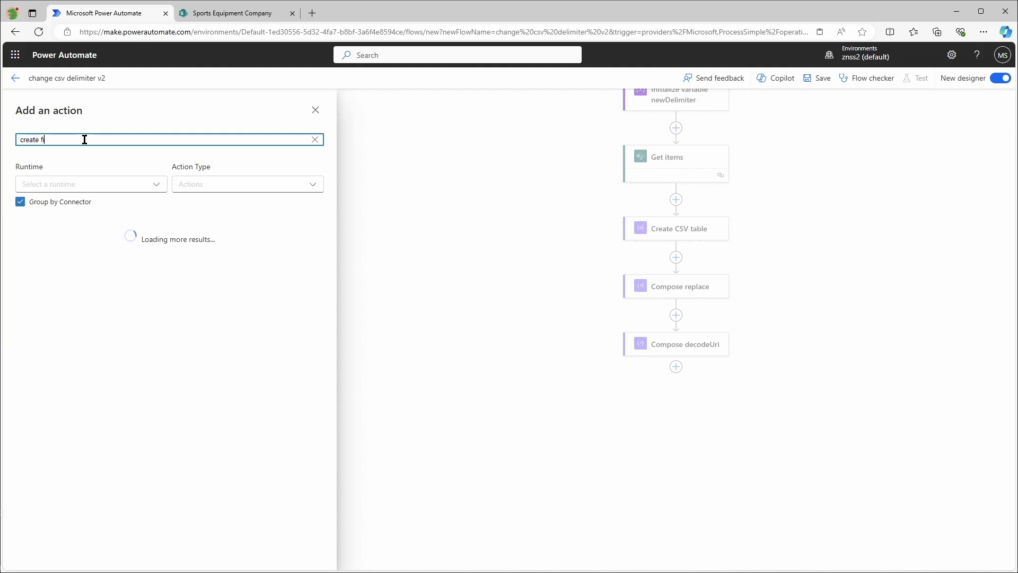
type("ile")
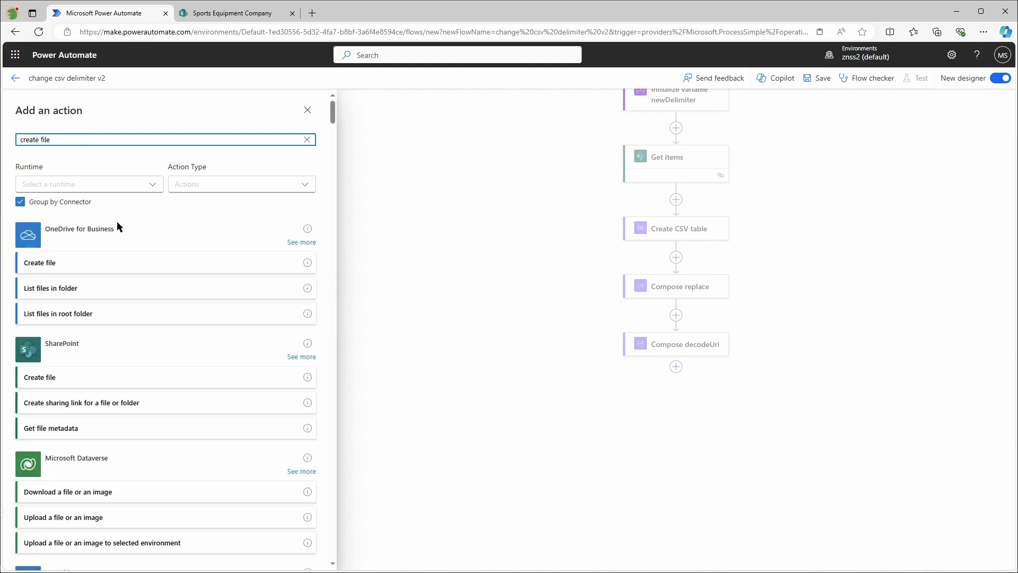
left_click(86, 377)
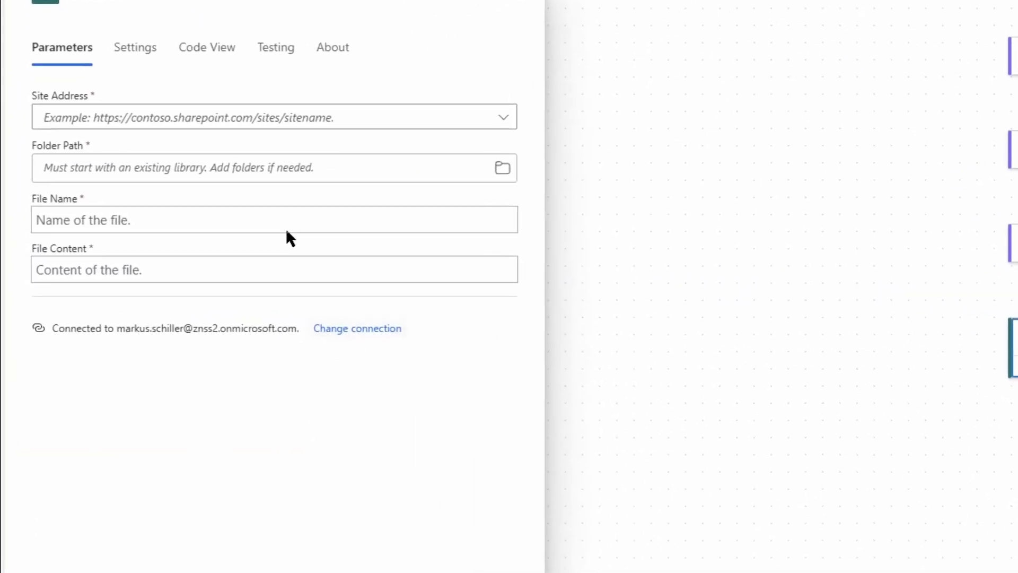
left_click(143, 165)
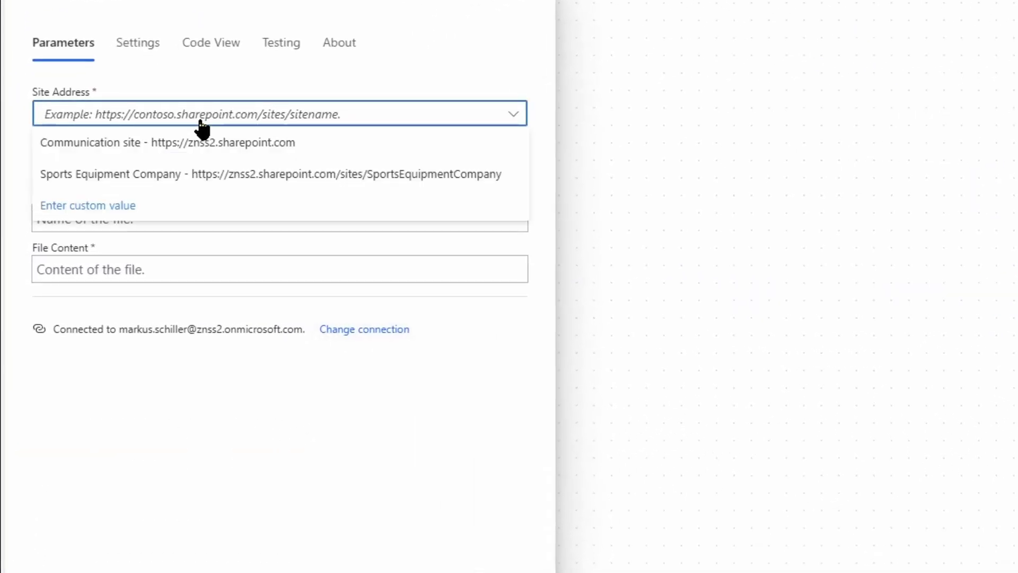
left_click(204, 172)
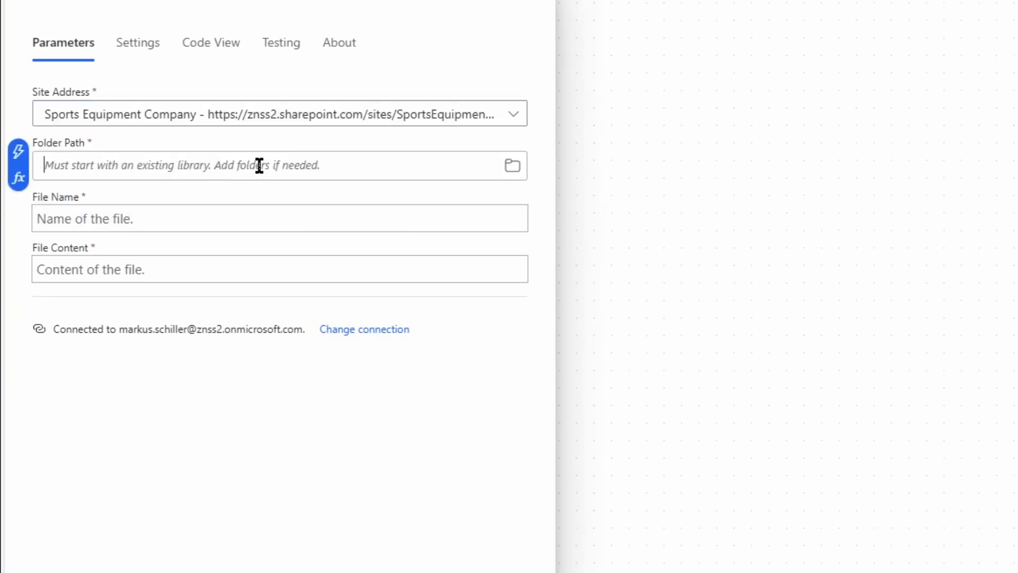
left_click(509, 169)
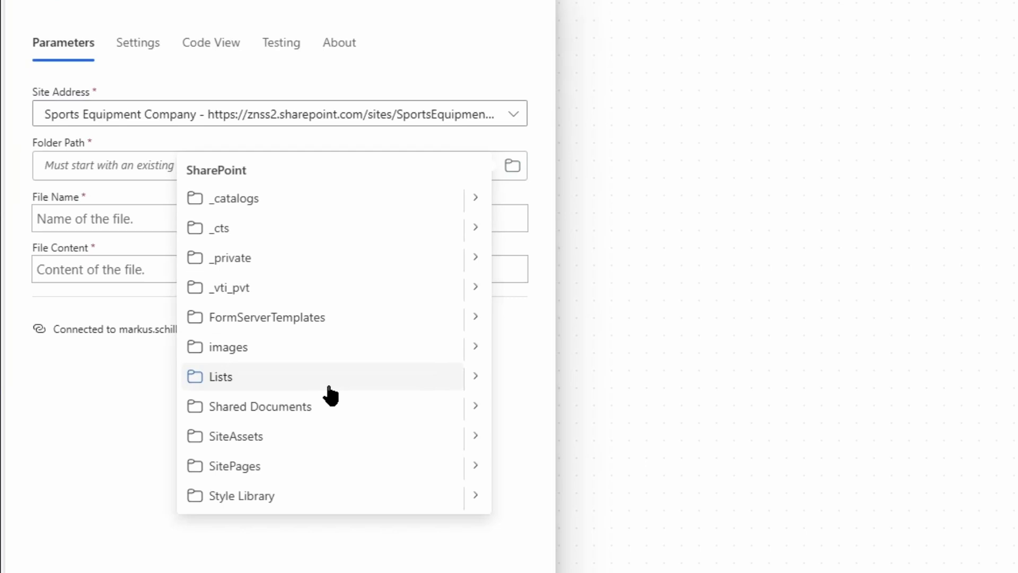
left_click(475, 407)
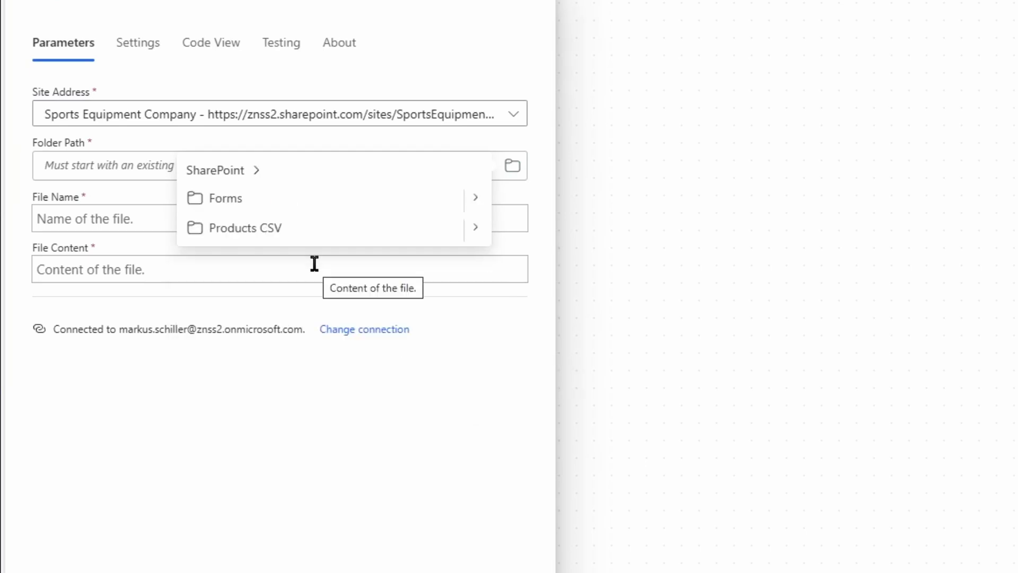
left_click(286, 233)
left_click(123, 218)
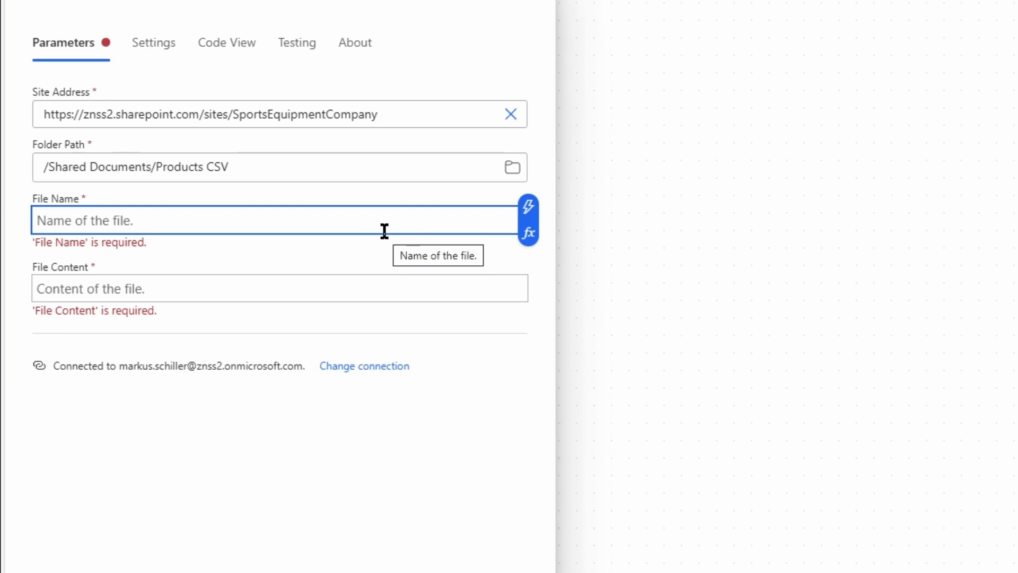
- Set File Name to the expression formatDateTime(utcNow(),'yyyyMMddHHmmss') followed by .csv
left_click(527, 233)
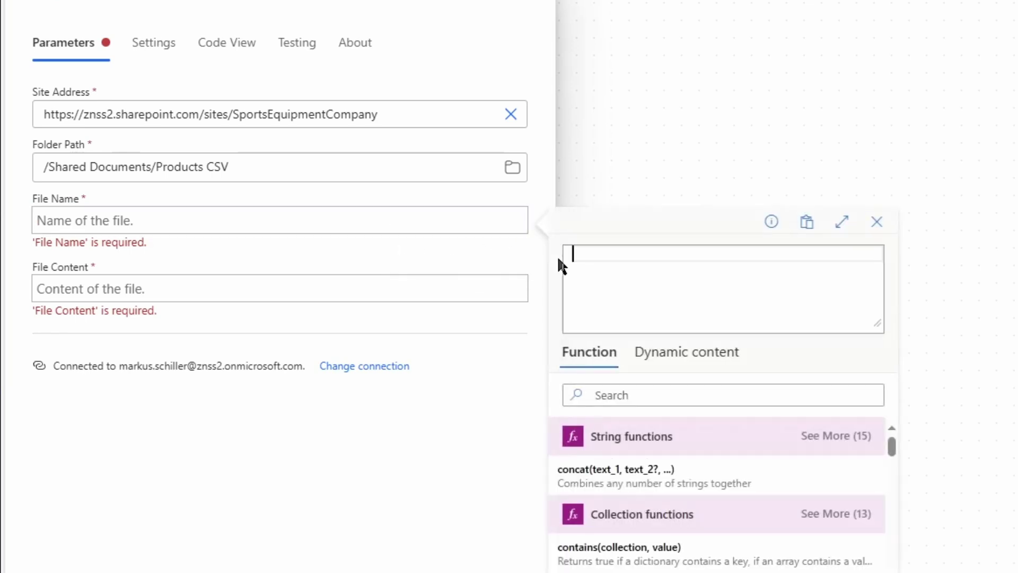
type("form")
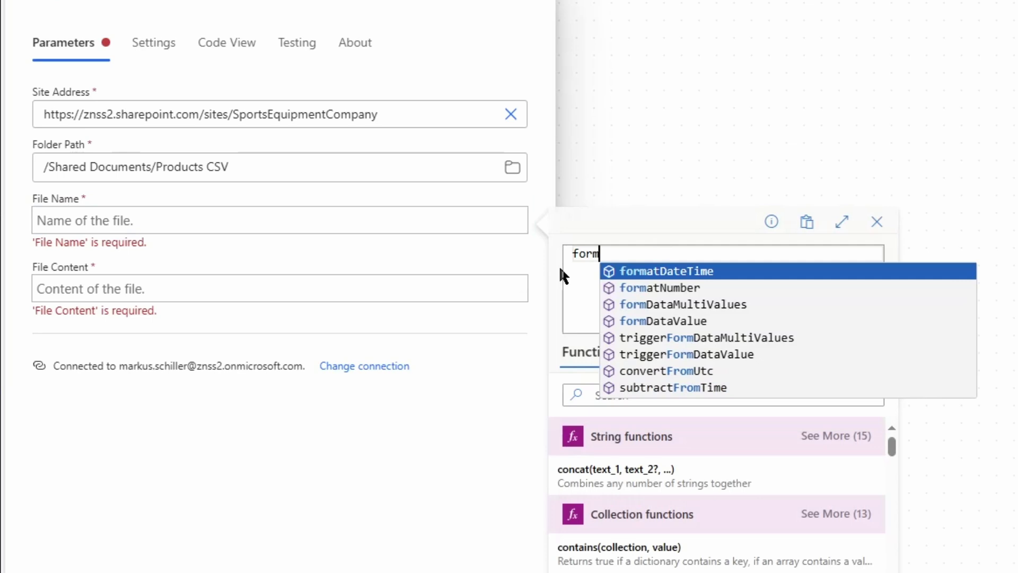
key("Return")
type("ut")
key("Return")
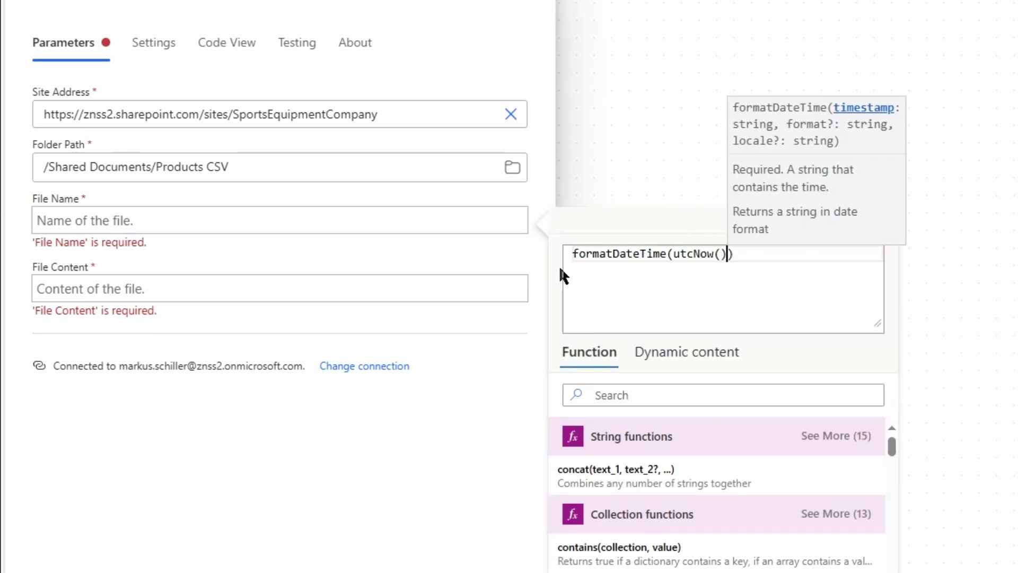
type(",'")
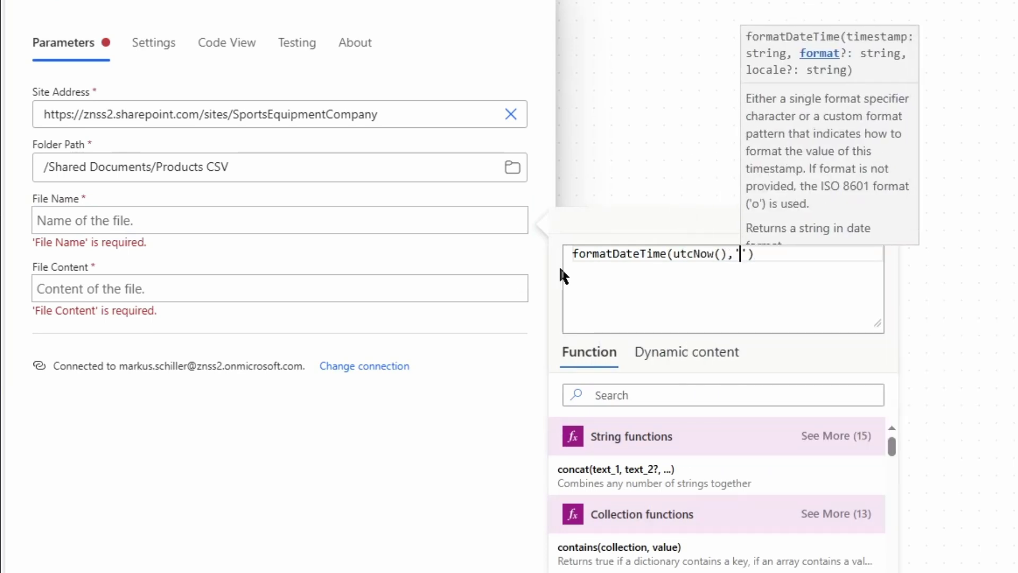
type("yyyy")
type("MMdd")
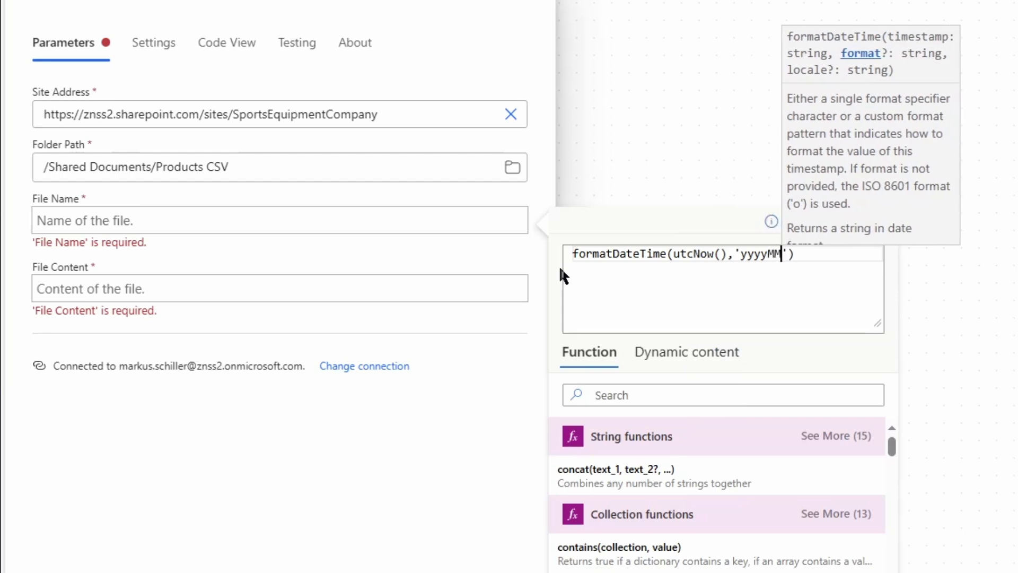
type("HHmmss")
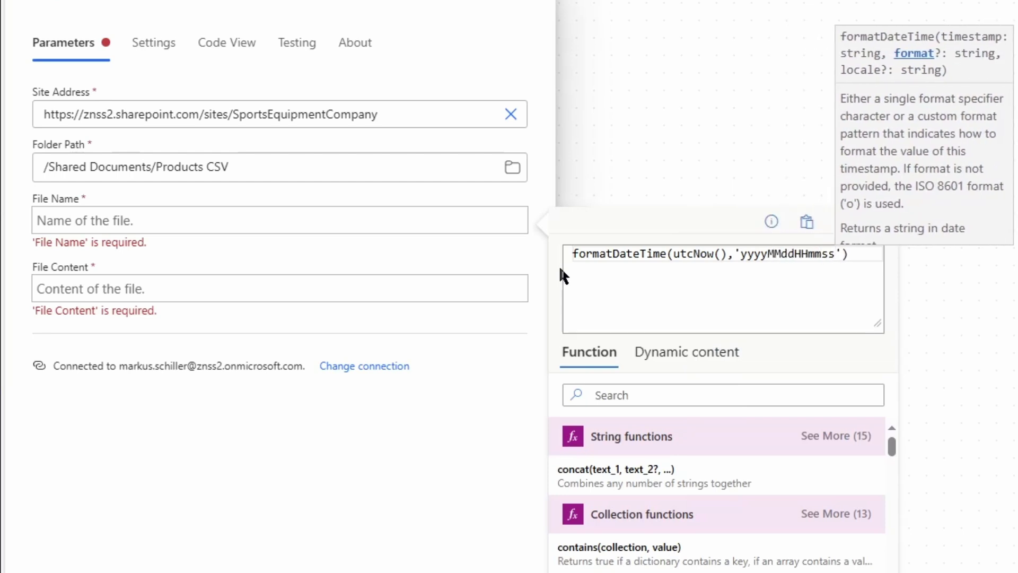
left_click(257, 228)
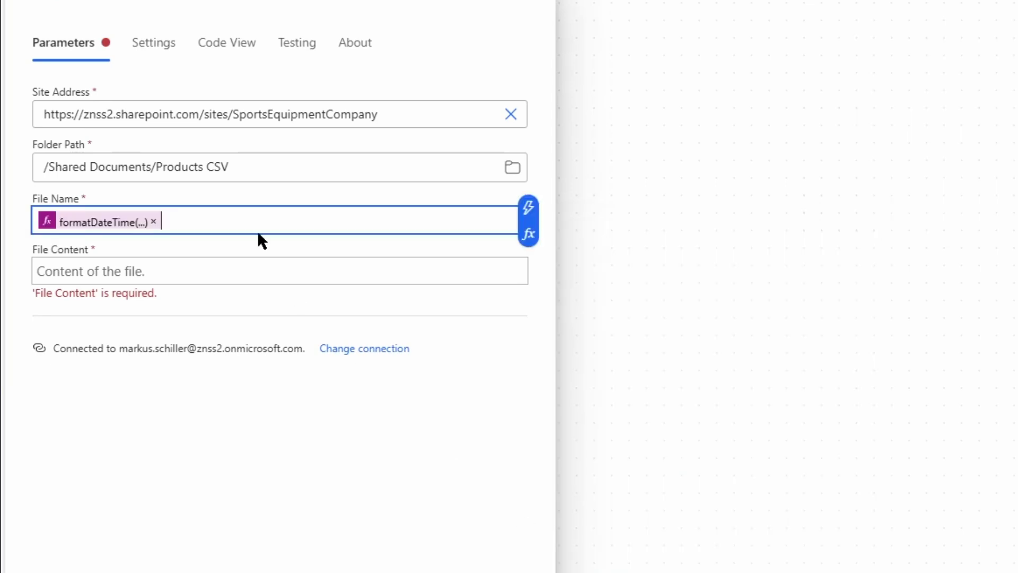
type(".csv")
left_click(169, 269)
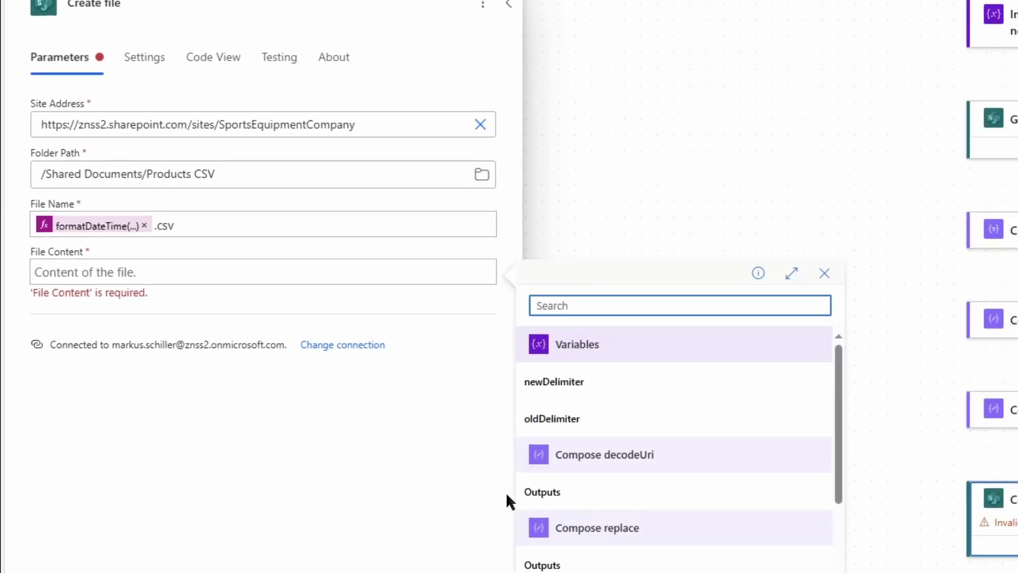
- Fill File Content with the Compose decodeUri Outputs, save the flow, and start a manual test run
left_click(577, 504)
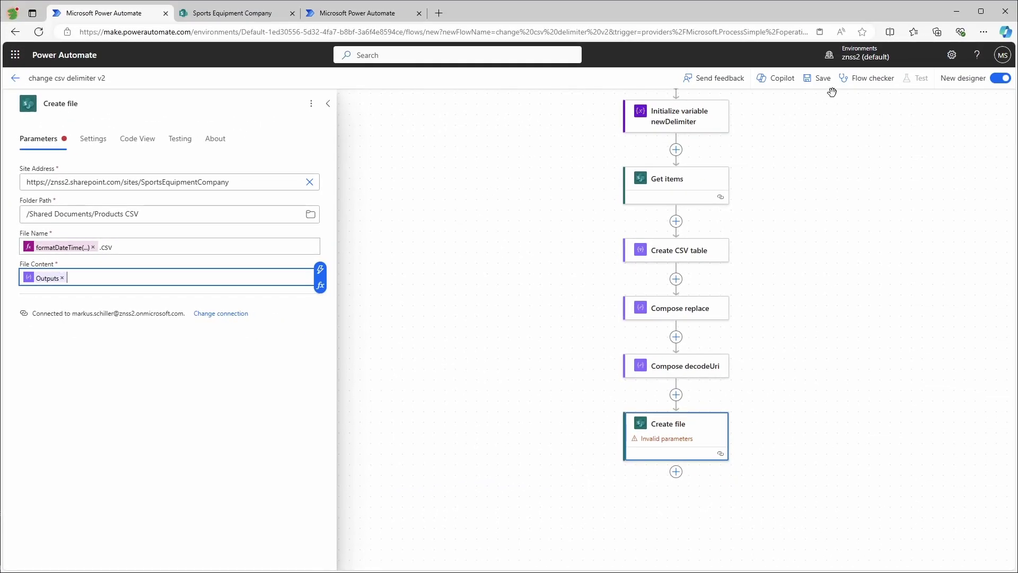
left_click(818, 78)
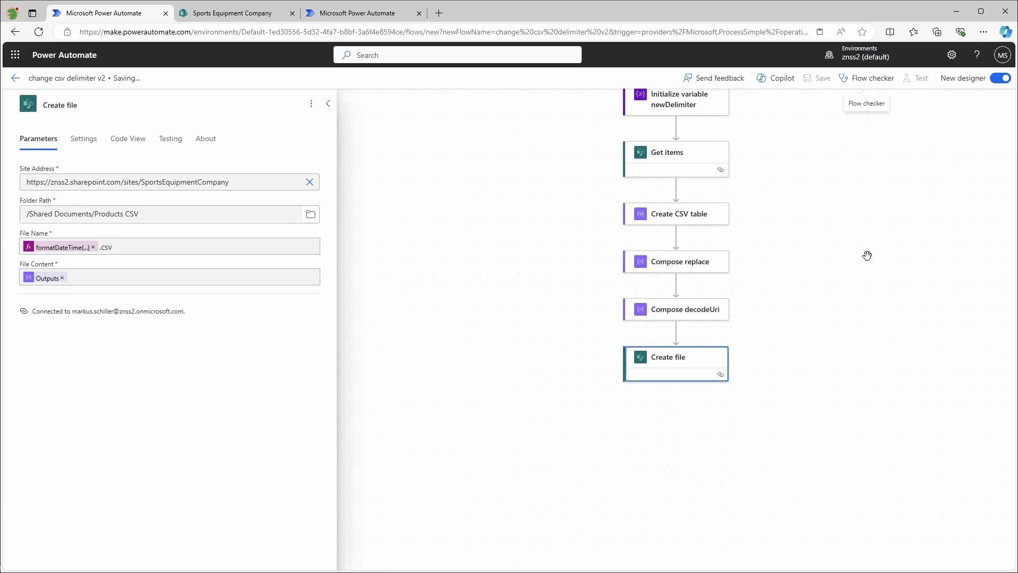
left_click(917, 78)
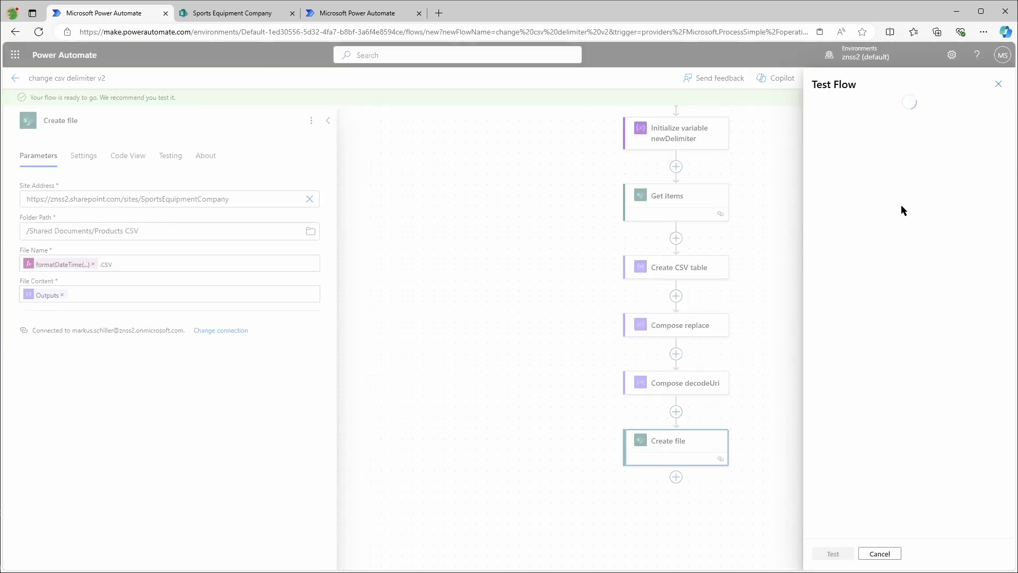
left_click(833, 553)
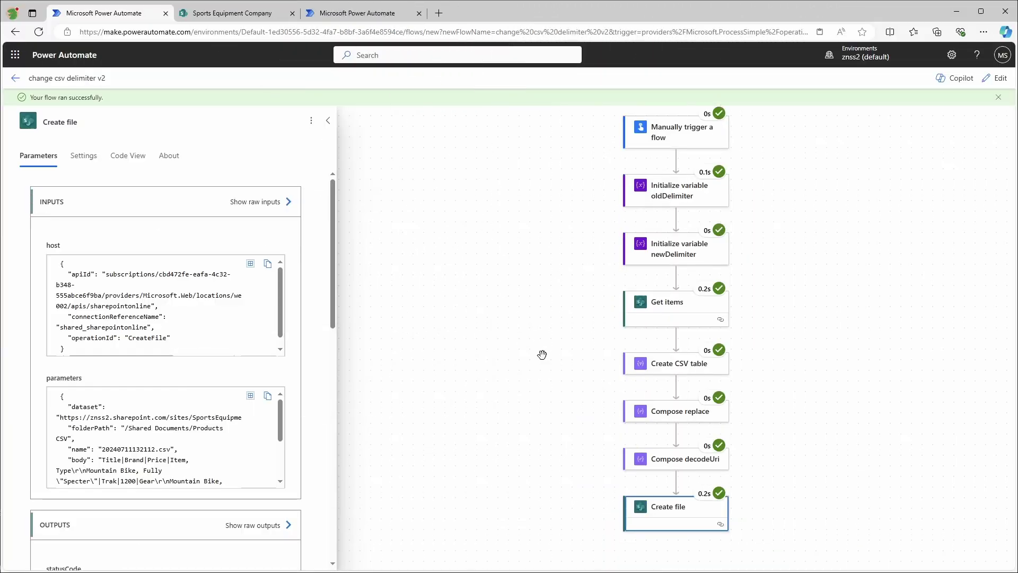
- Review the Get items results and the URL-encoded rows in the Create CSV table output
left_click(650, 315)
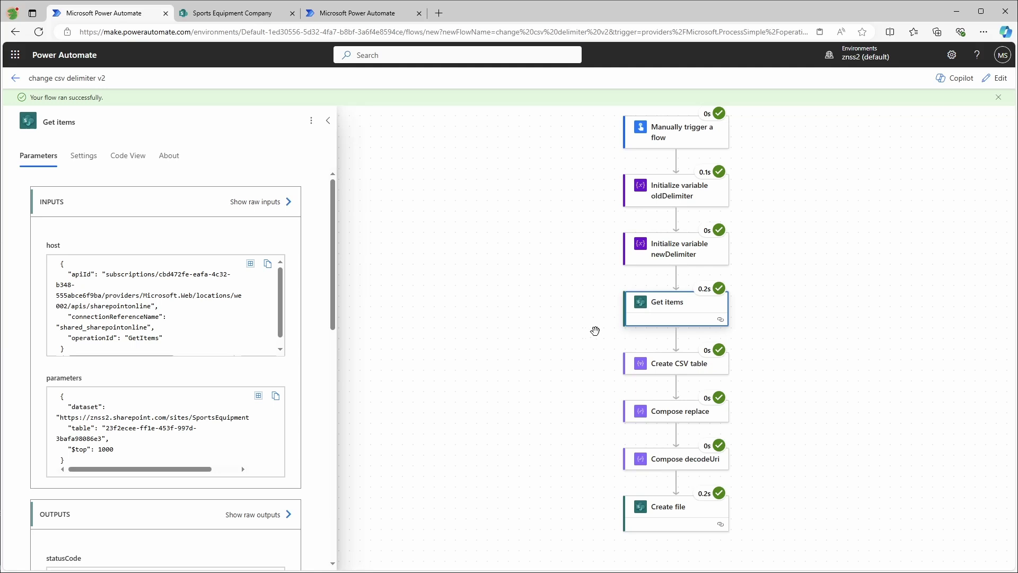
left_click(622, 360)
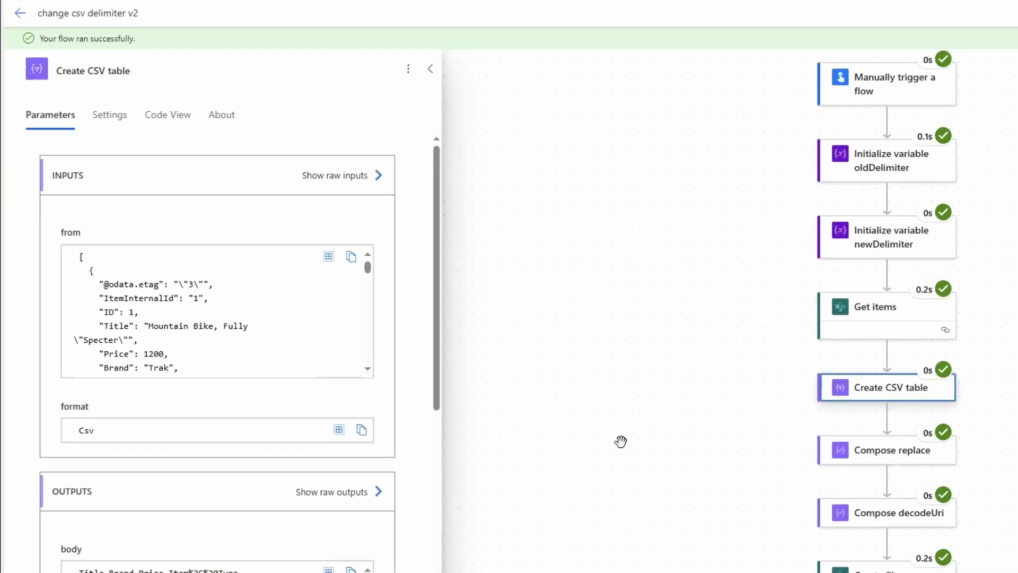
scroll(527, 497, "down", 6)
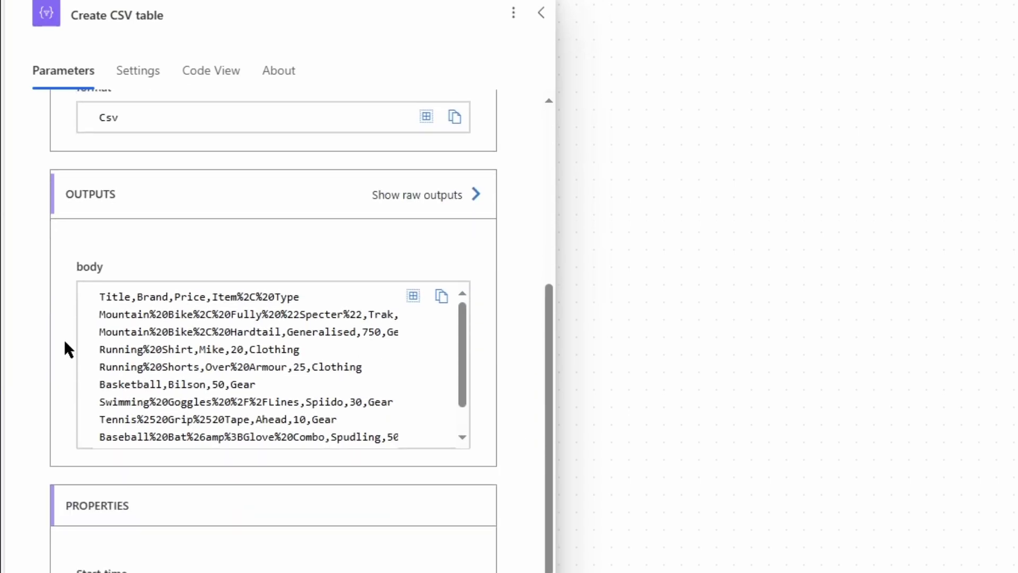
left_click_drag(105, 314, 185, 336)
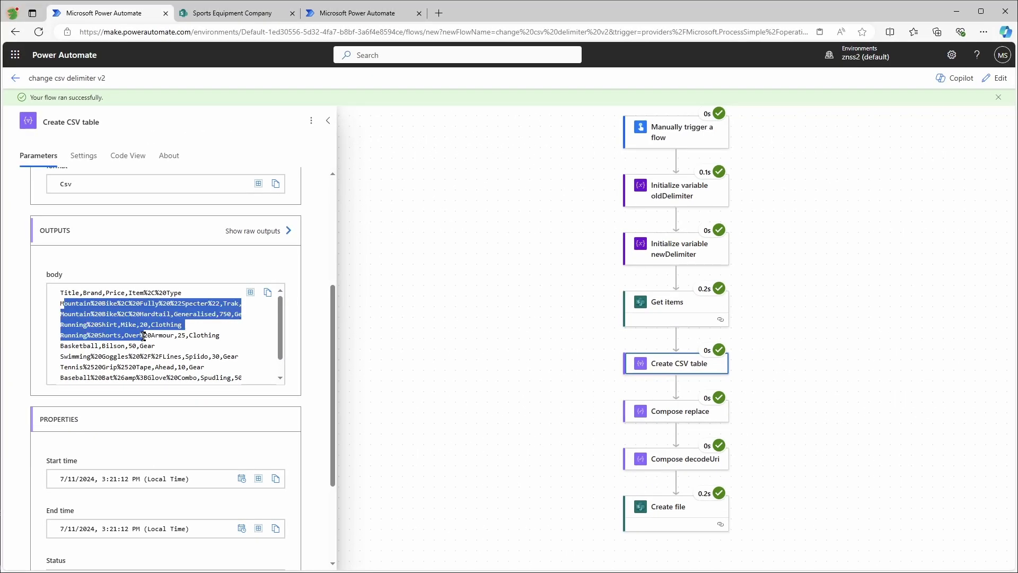
left_click(175, 352)
- Check the Compose replace output for the pipe delimiter in the header row
left_click(678, 416)
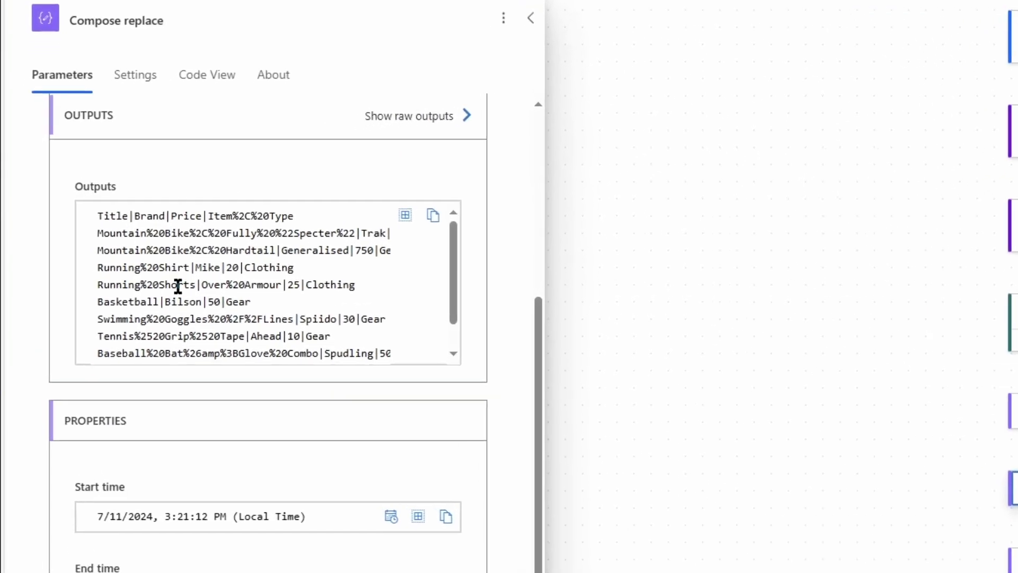
left_click_drag(120, 222, 144, 217)
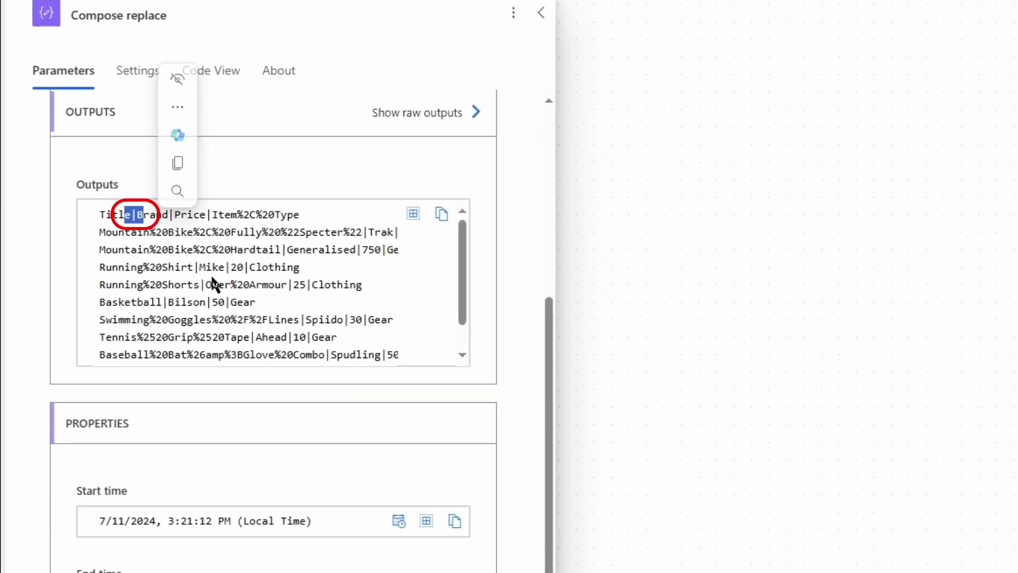
left_click(193, 268)
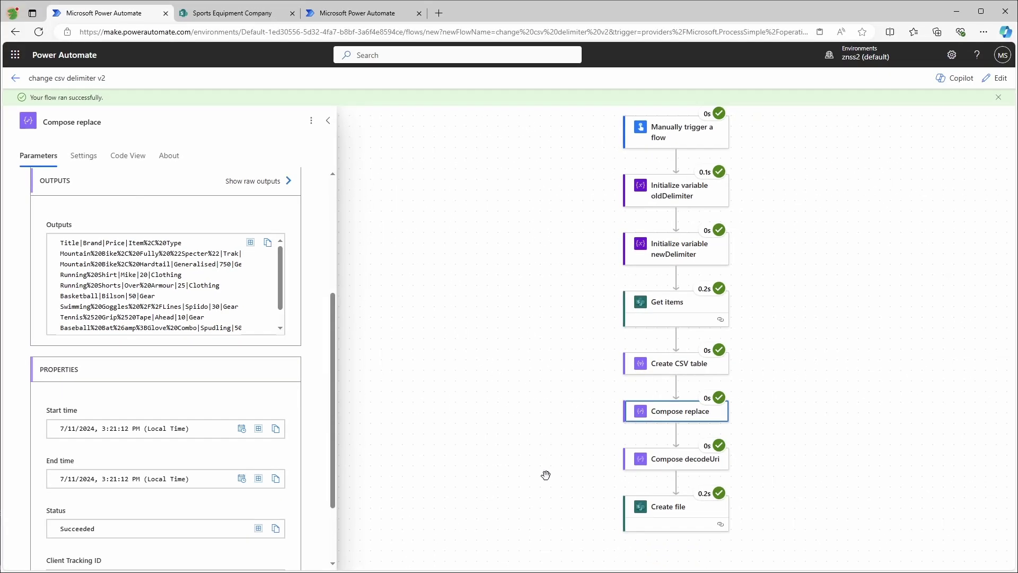
- Check the Compose decodeUri output for decoded rows such as Swimming Goggles
left_click(669, 468)
left_click_drag(181, 305, 60, 306)
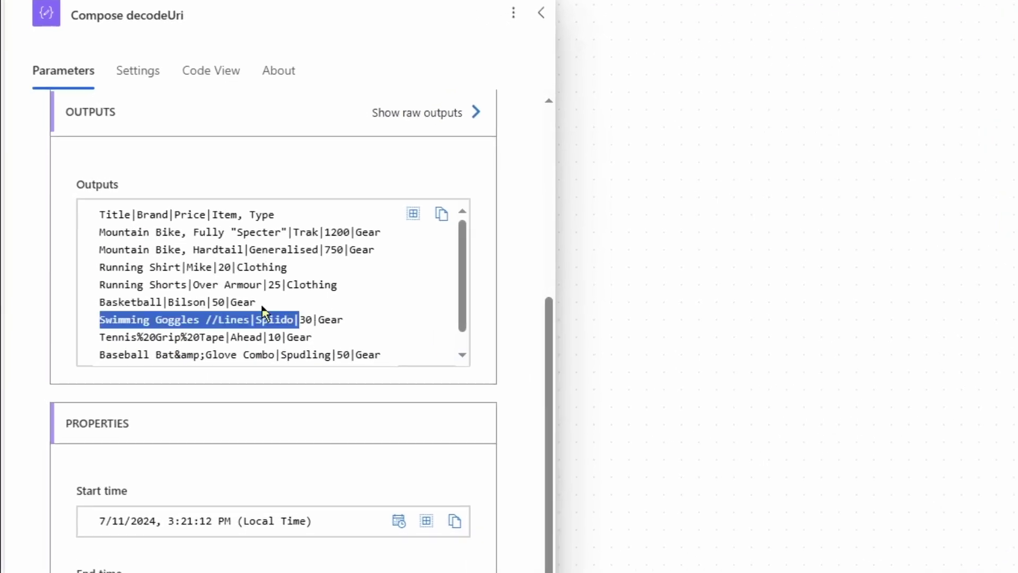
left_click_drag(263, 313, 141, 250)
left_click(166, 300)
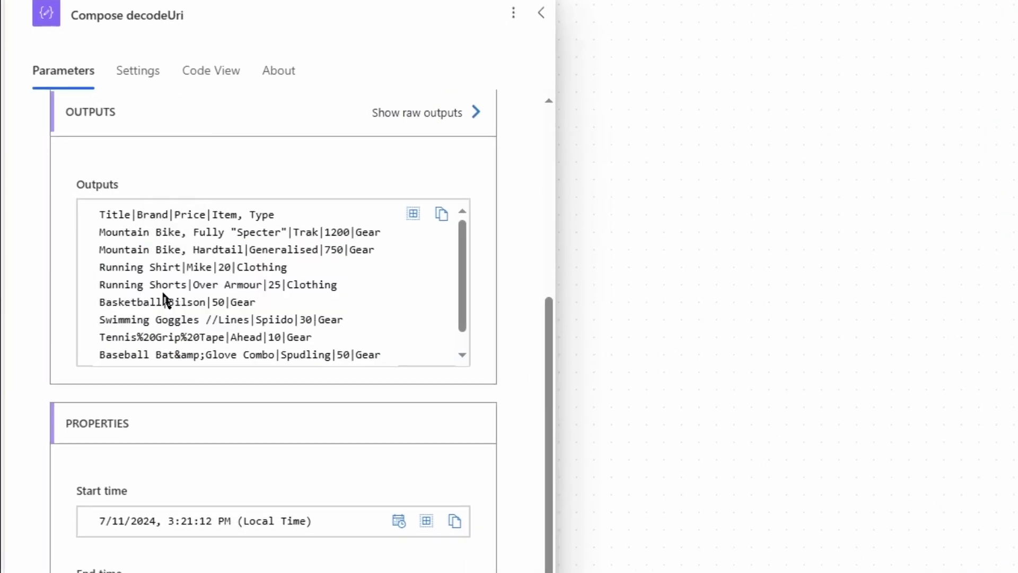